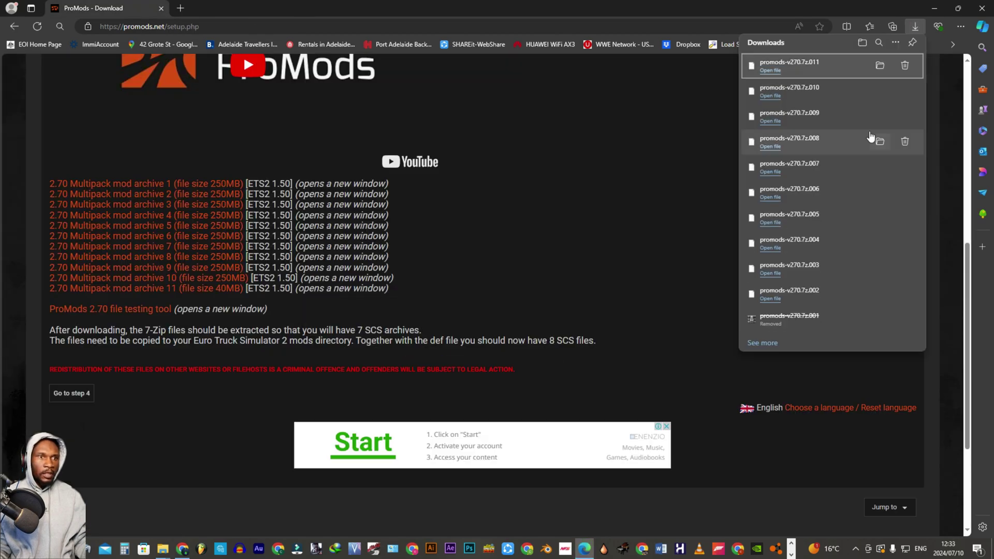
Reveal the downloaded promods-v270.7z.011 in the Downloads folder.
{"action": "left_click", "coordinate": [875, 67]}
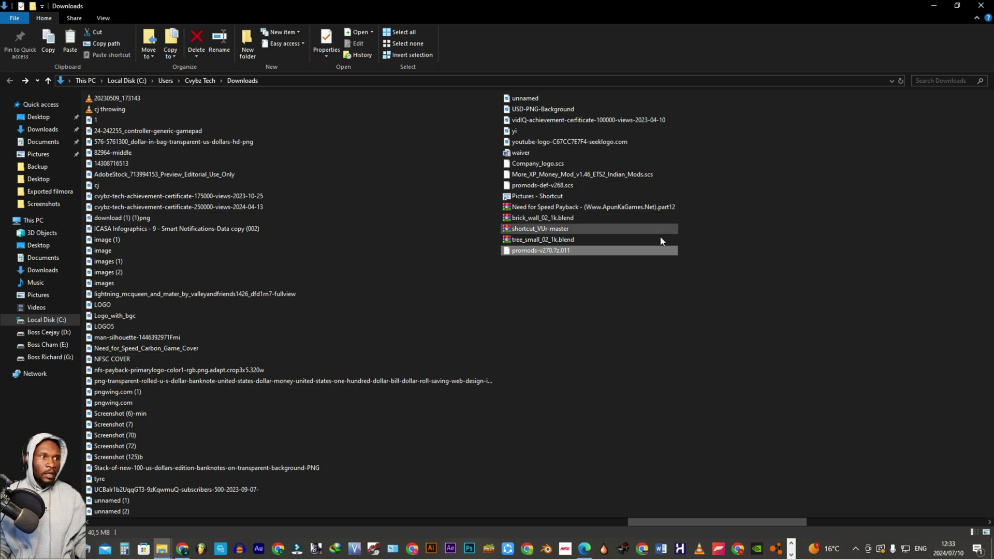
Move archive parts promods-v270.7z.002 through .011 into the Promods folder using TeraCopy.
{"action": "scroll", "coordinate": [465, 259], "scroll_direction": "up", "scroll_amount": 10}
{"action": "left_click_drag", "start_coordinate": [161, 232], "coordinate": [222, 310]}
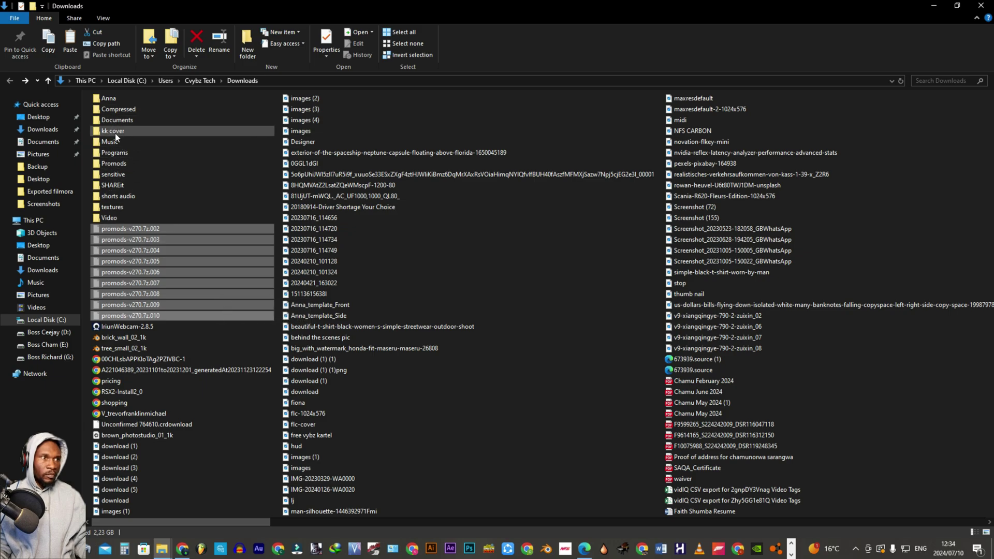
{"action": "left_click", "coordinate": [116, 165]}
{"action": "left_click", "coordinate": [117, 165]}
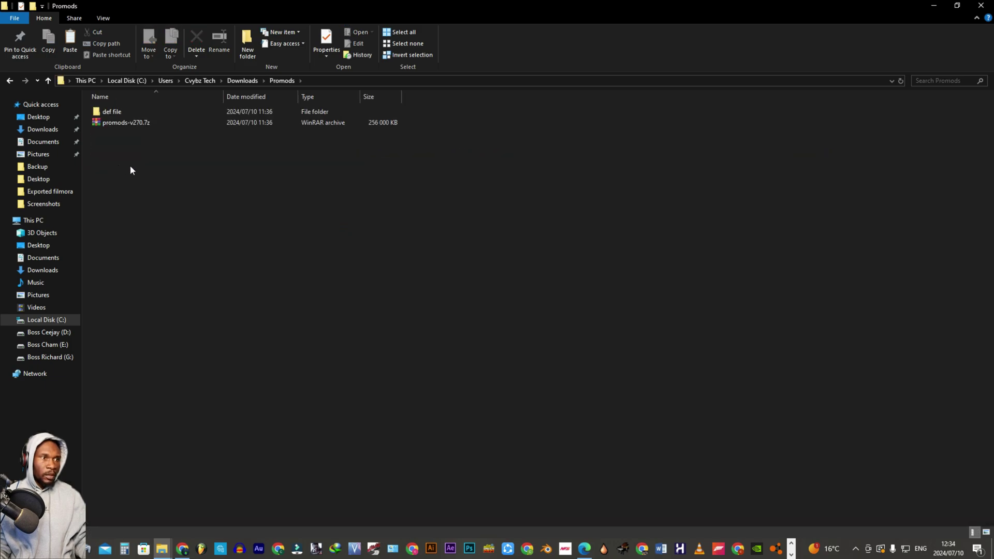
{"action": "key", "text": "ctrl+v"}
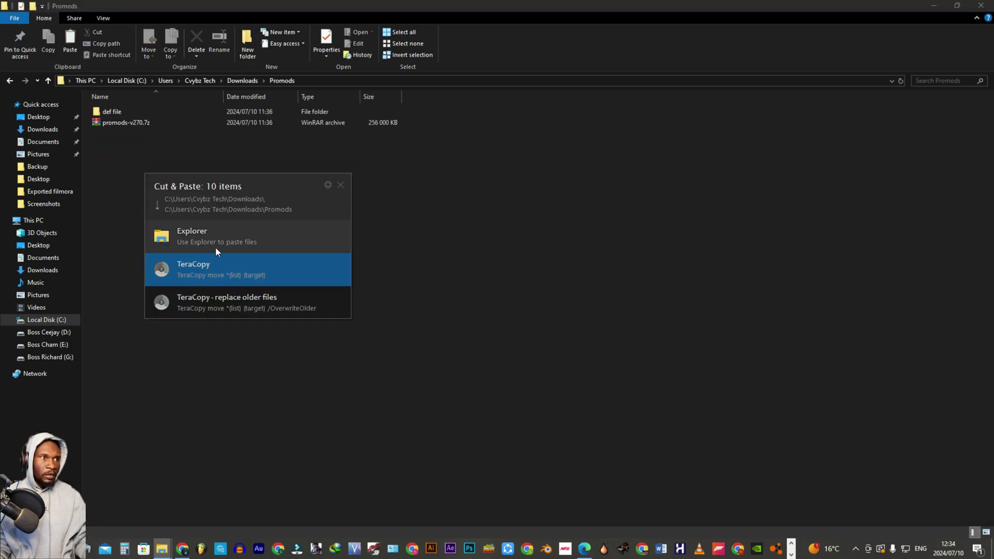
{"action": "left_click", "coordinate": [218, 266]}
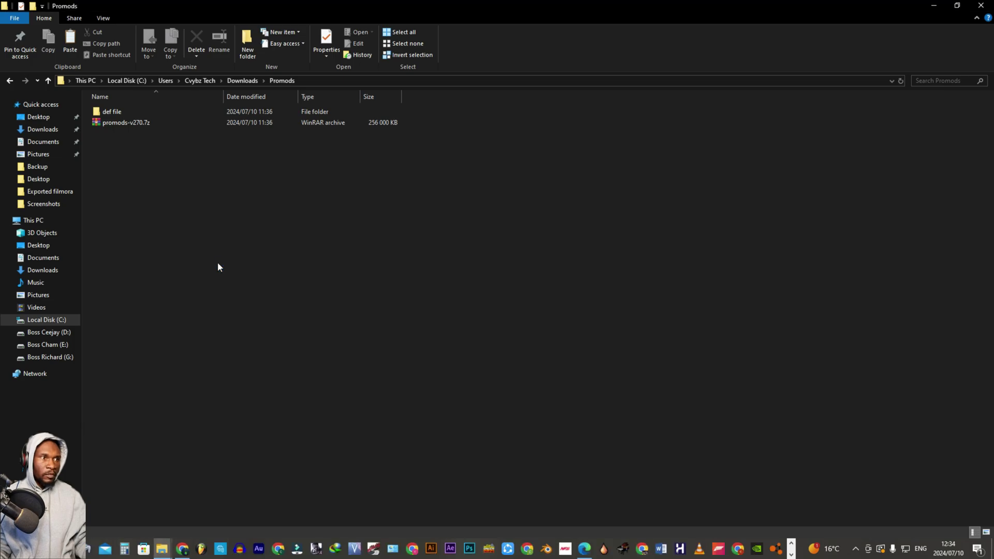
Extract promods-v270.7z to a promods-v270.7z folder and open that folder.
{"action": "left_click", "coordinate": [136, 126]}
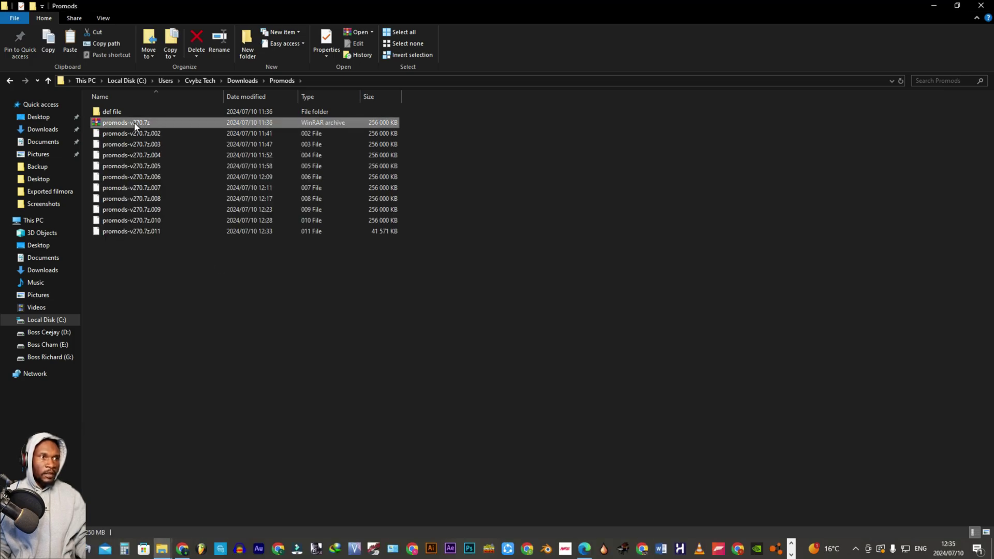
{"action": "right_click", "coordinate": [135, 126]}
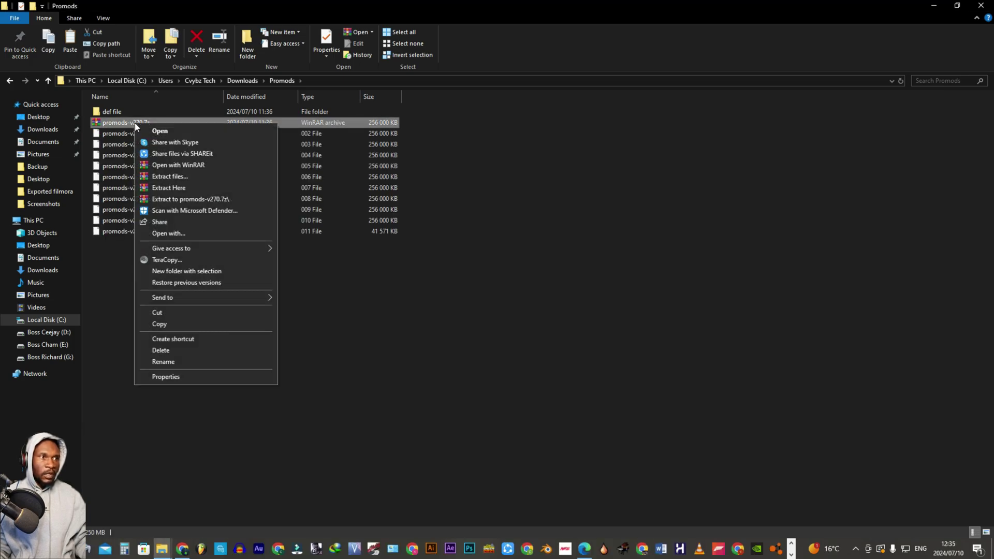
{"action": "left_click", "coordinate": [194, 203]}
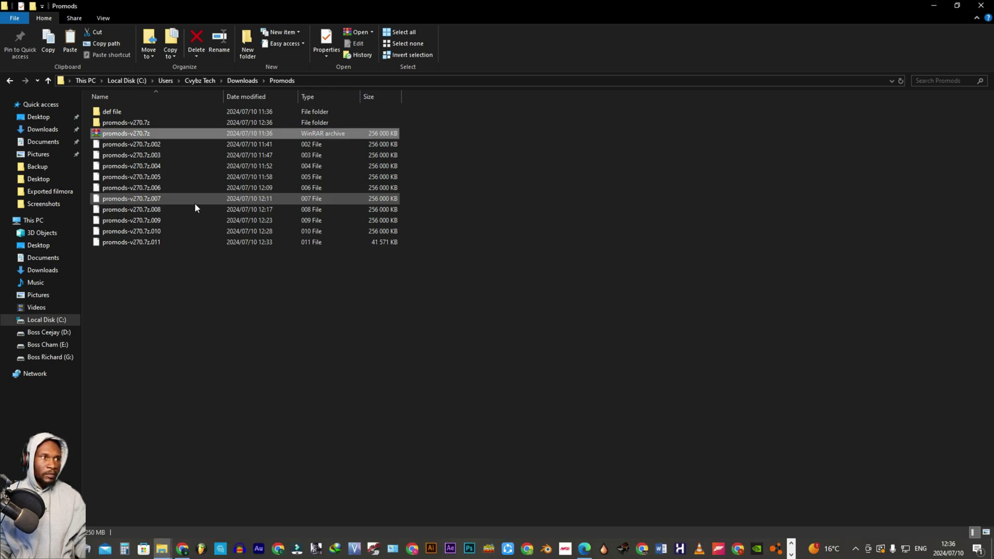
{"action": "left_click", "coordinate": [154, 124]}
{"action": "double_click", "coordinate": [154, 124]}
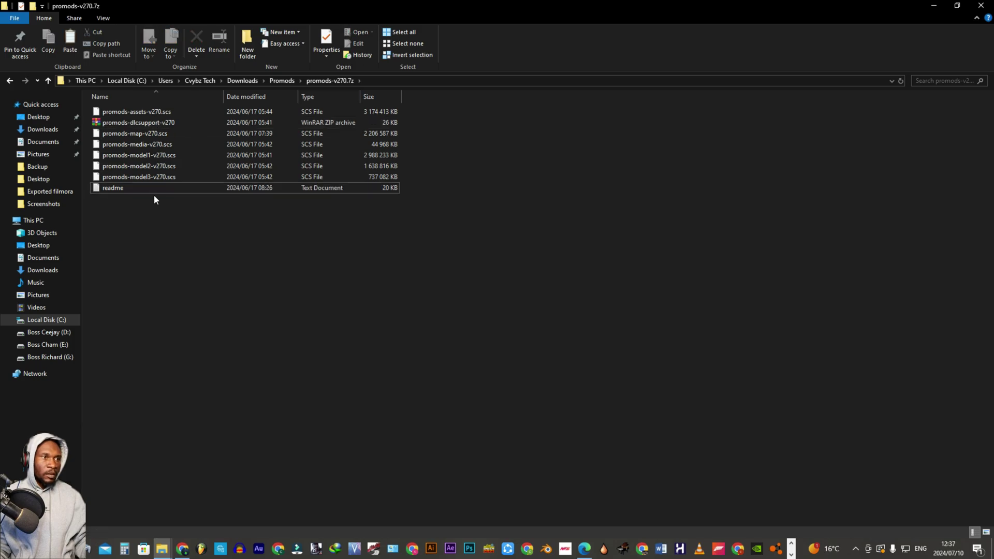
Delete the readme and cut promods-def-v270.scs from the def file folder.
{"action": "right_click", "coordinate": [231, 242]}
{"action": "key", "text": "Escape"}
{"action": "key", "text": "alt+Up"}
{"action": "double_click", "coordinate": [112, 111]}
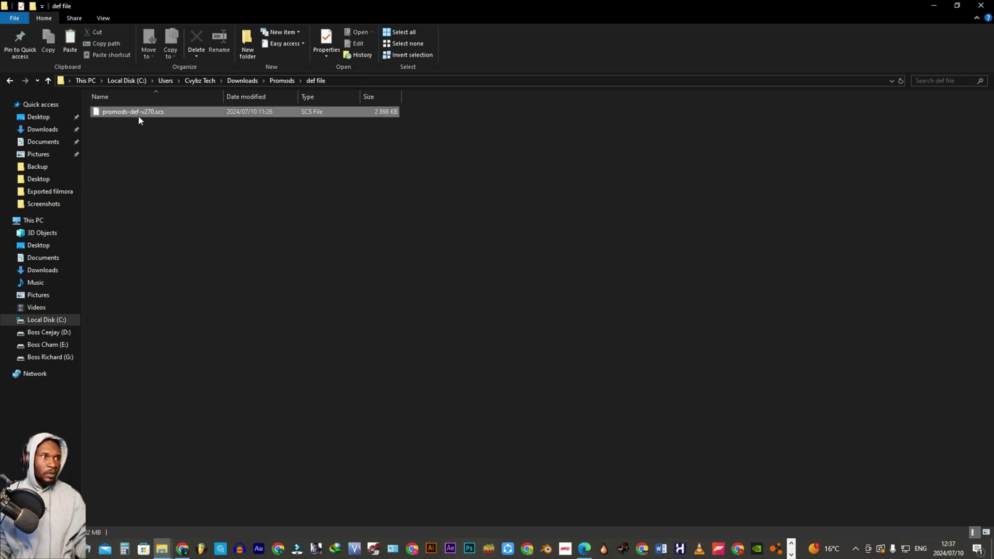
{"action": "right_click", "coordinate": [138, 116]}
{"action": "left_click", "coordinate": [173, 297]}
Paste promods-def-v270.scs into the promods-v270.7z folder and select all eight SCS files.
{"action": "left_click", "coordinate": [10, 80]}
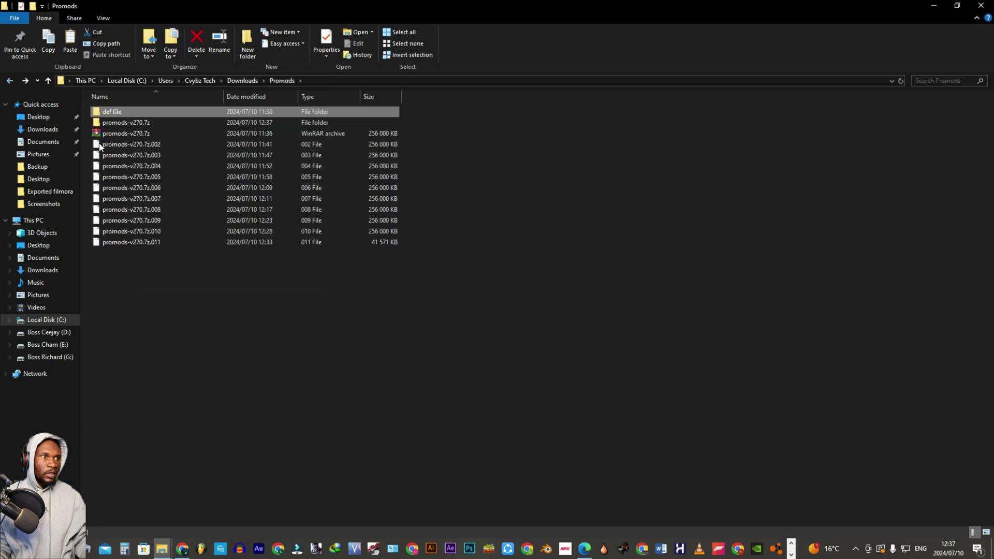
{"action": "left_click", "coordinate": [147, 123]}
{"action": "double_click", "coordinate": [150, 126]}
{"action": "right_click", "coordinate": [170, 210]}
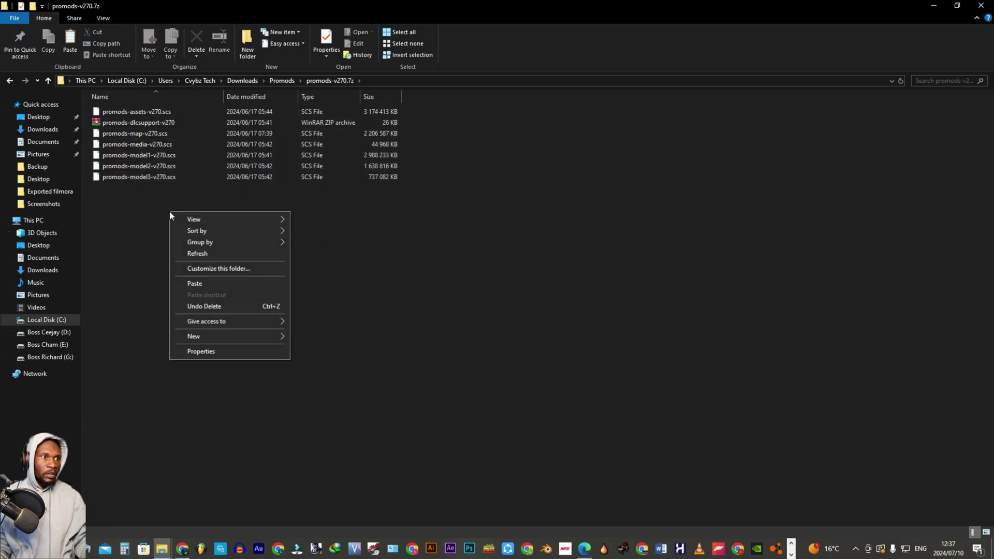
{"action": "left_click", "coordinate": [196, 283]}
{"action": "left_click", "coordinate": [246, 380]}
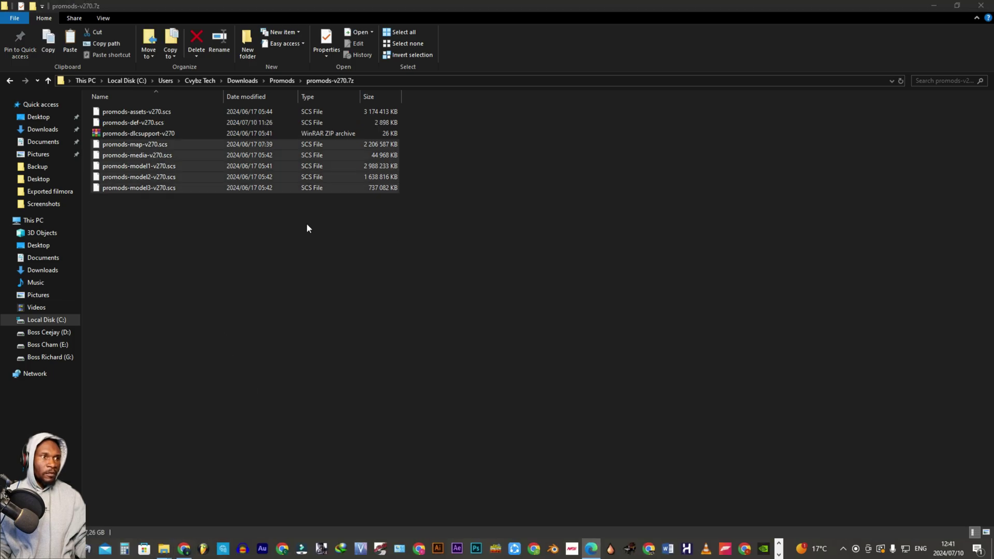
{"action": "left_click_drag", "start_coordinate": [202, 257], "coordinate": [144, 106]}
{"action": "right_click", "coordinate": [146, 130]}
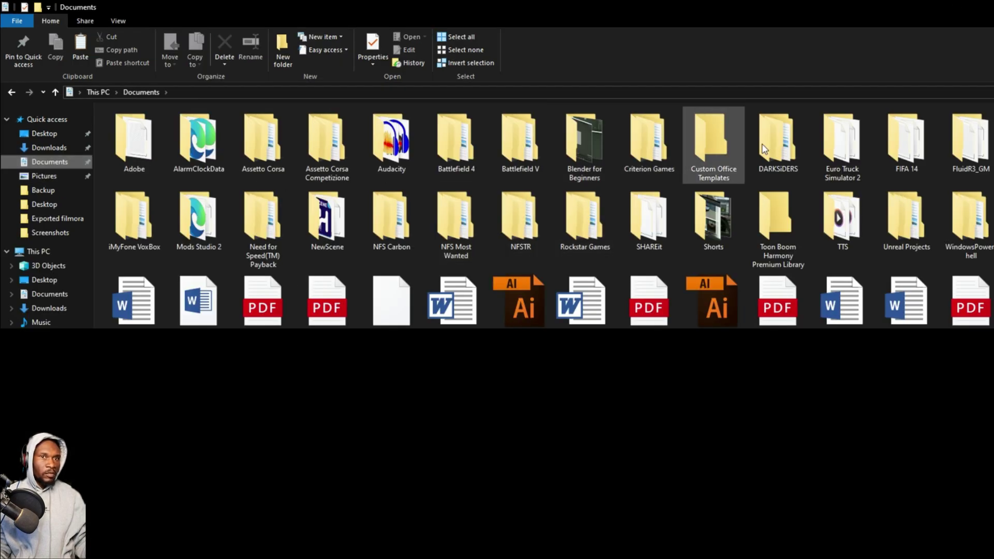
Paste the eight ProMods SCS files into Documents\Euro Truck Simulator 2\mod.
{"action": "double_click", "coordinate": [842, 143]}
{"action": "double_click", "coordinate": [116, 125]}
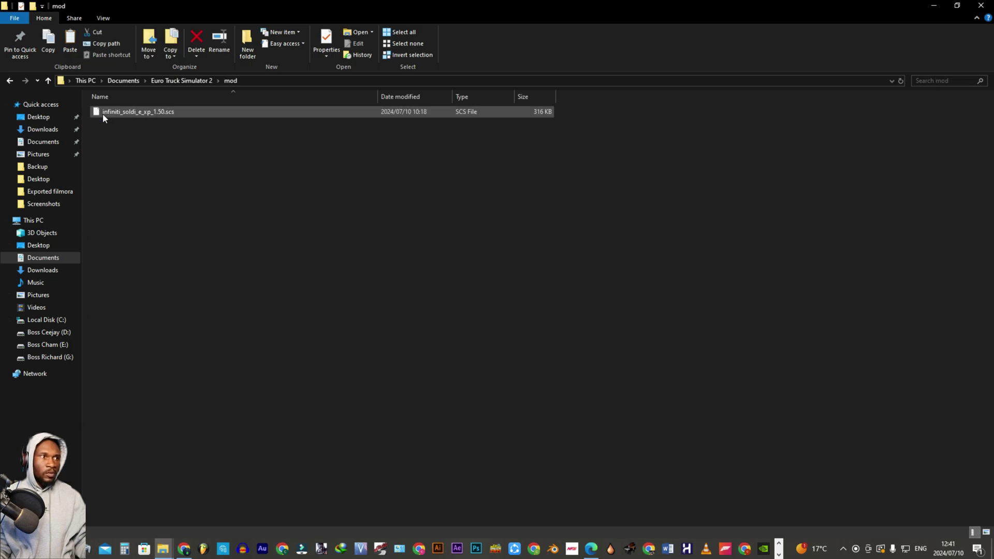
{"action": "left_click", "coordinate": [247, 189]}
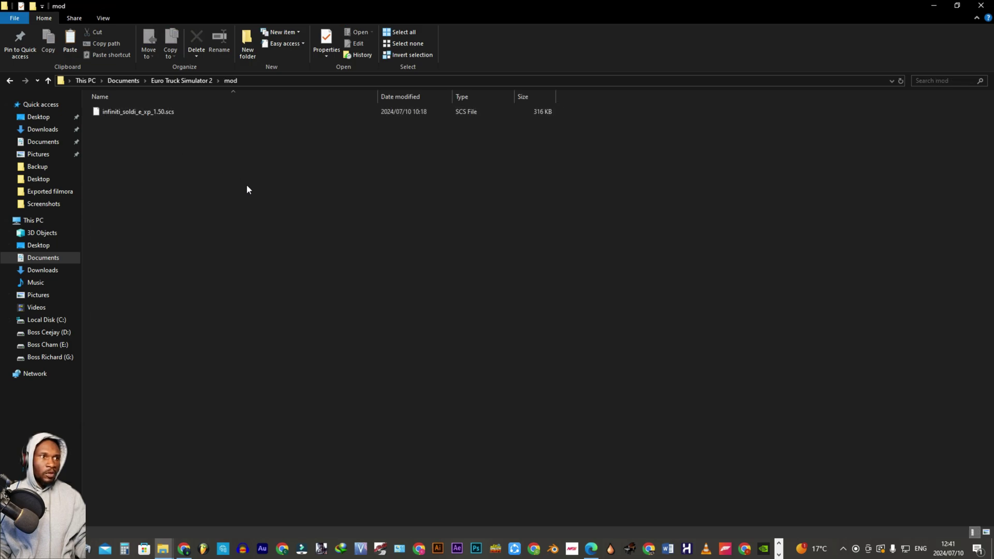
{"action": "right_click", "coordinate": [148, 140]}
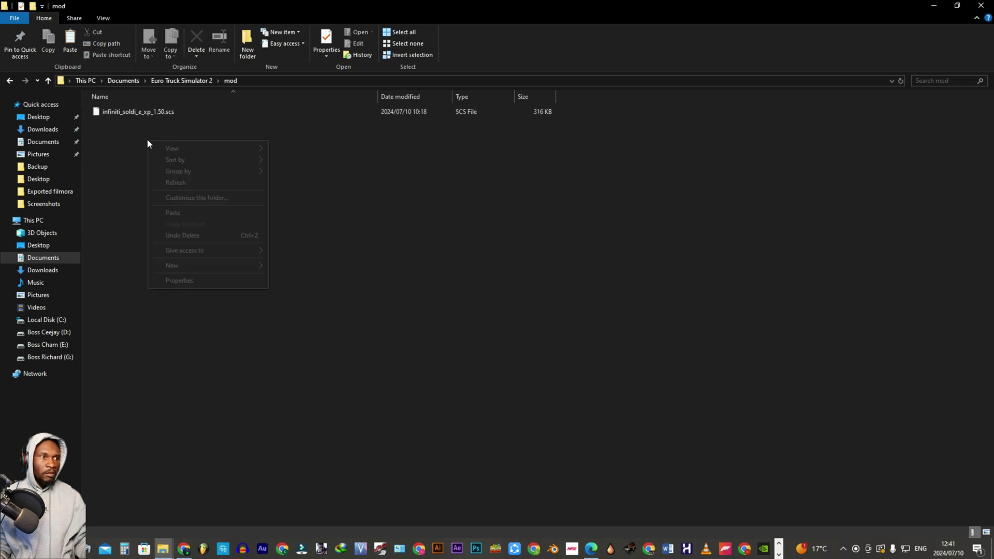
{"action": "left_click", "coordinate": [182, 209]}
{"action": "left_click", "coordinate": [295, 276]}
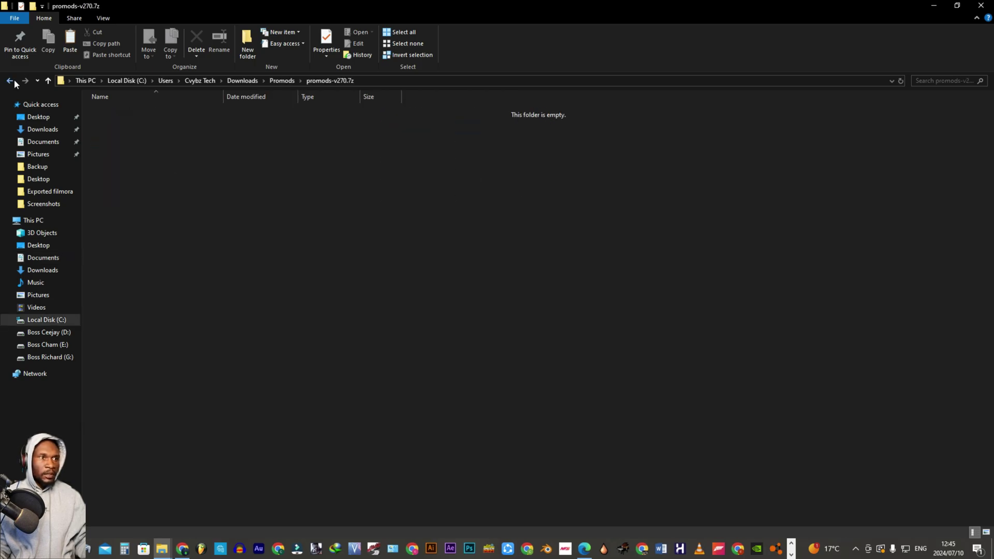
Cut the eleven archive parts, promods-v270.7z through .011, in the Promods folder.
{"action": "key", "text": "alt+Up"}
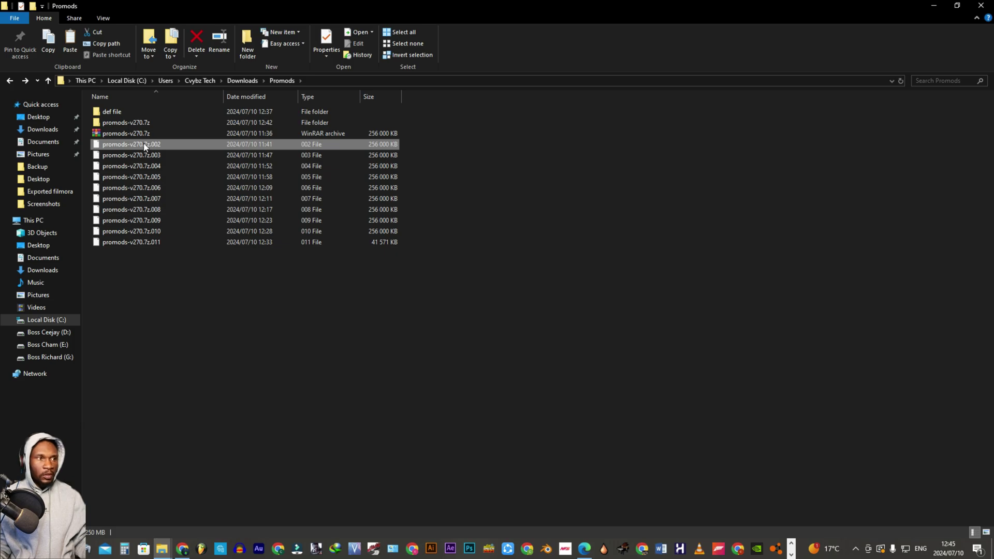
{"action": "left_click", "coordinate": [145, 135]}
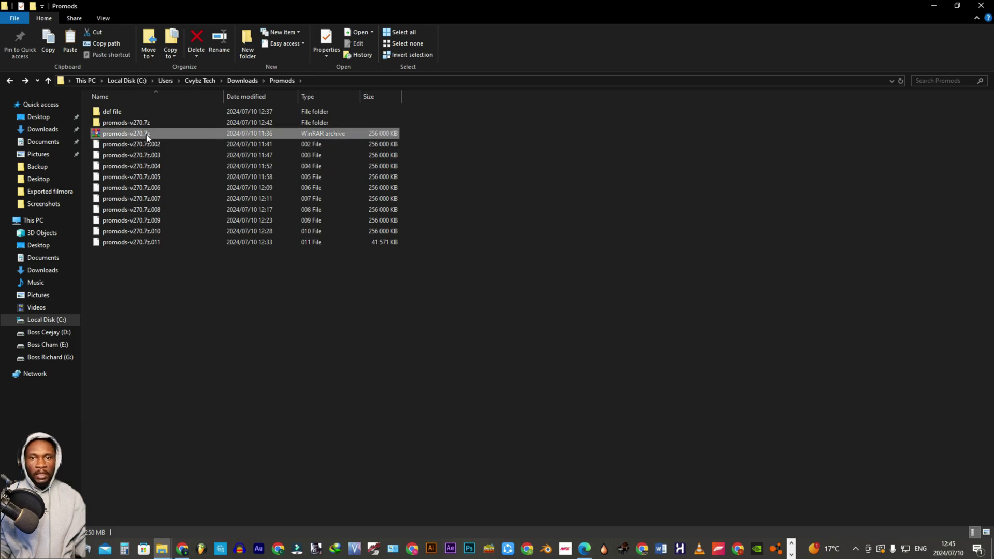
{"action": "left_click", "coordinate": [144, 244], "text": "shift"}
{"action": "key", "text": "ctrl+x"}
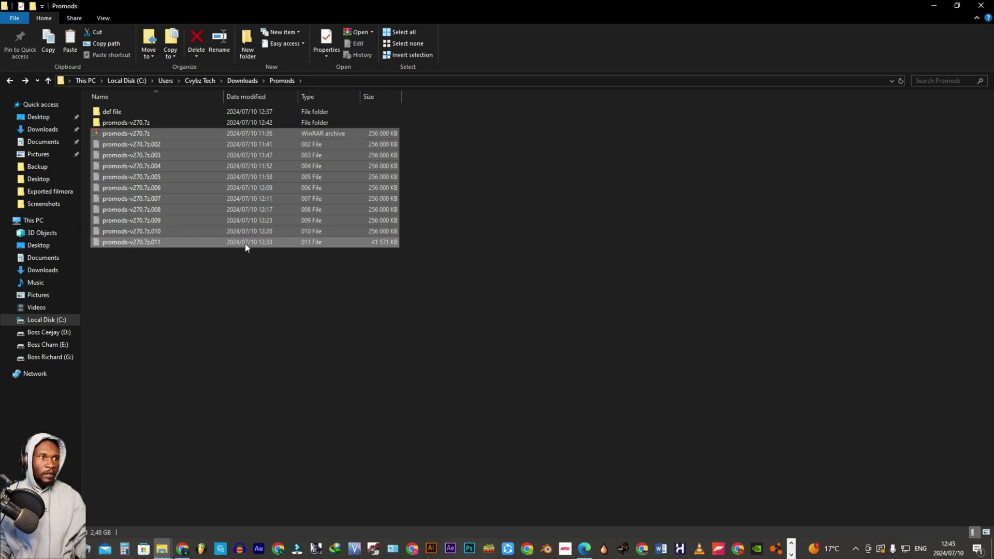
Create a desktop folder named Promods 2.70 and paste the eleven archive parts into it.
{"action": "left_click", "coordinate": [925, 5]}
{"action": "key", "text": "ctrl+shift+n"}
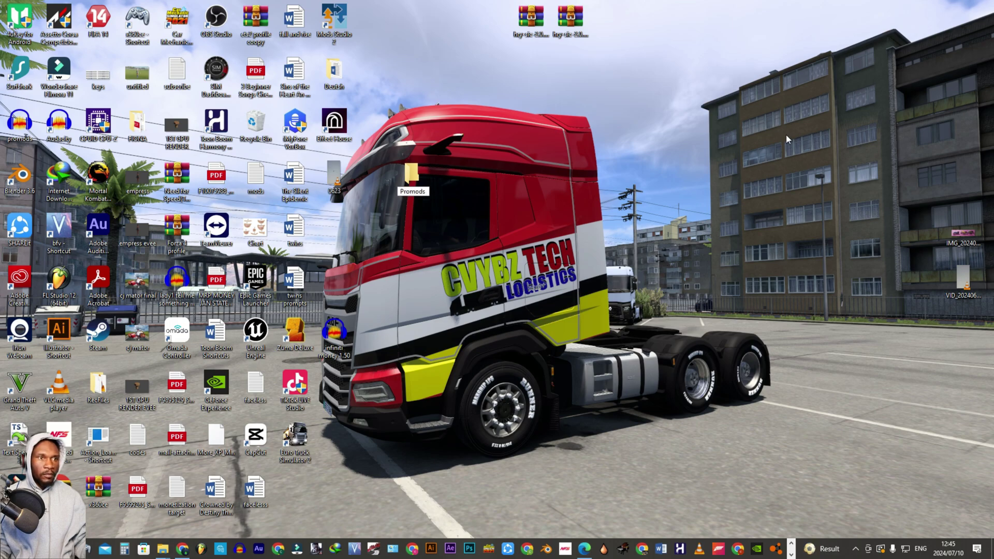
{"action": "key", "text": "Return"}
{"action": "key", "text": "Return"}
{"action": "key", "text": "ctrl+v"}
{"action": "key", "text": "Return"}
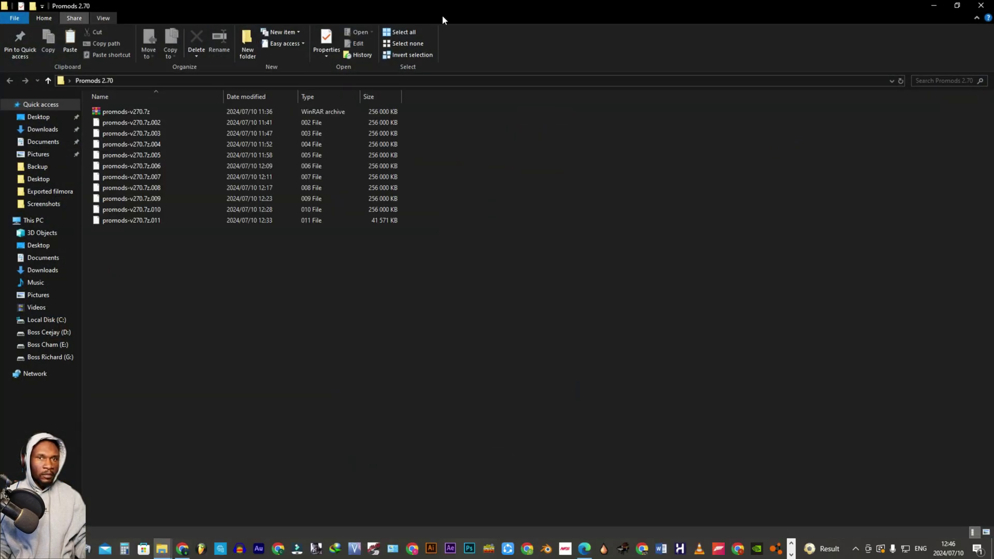
Compress the Promods 2.70 folder into Promods 2.70.rar with WinRAR.
{"action": "key", "text": "super+d"}
{"action": "left_click", "coordinate": [423, 184]}
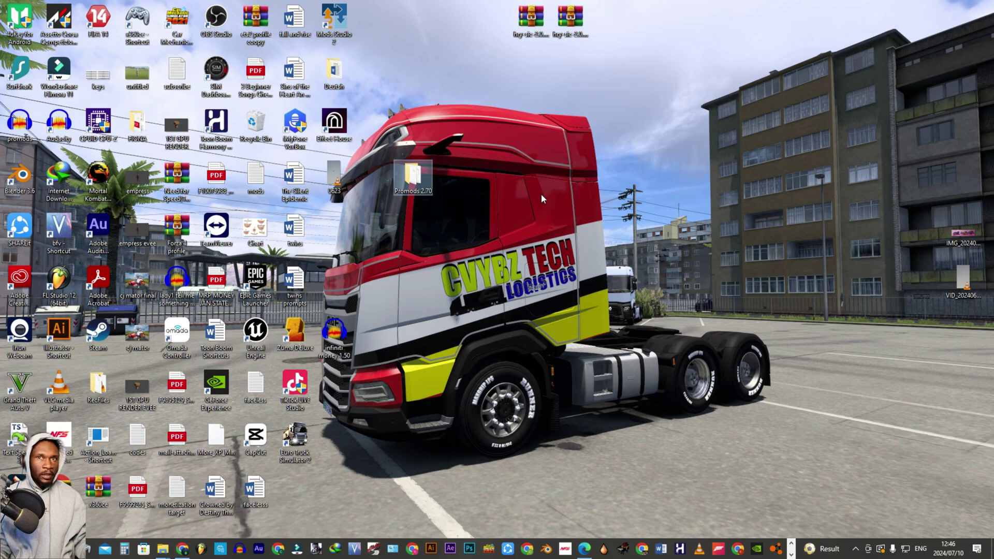
{"action": "left_click_drag", "start_coordinate": [422, 183], "coordinate": [567, 168]}
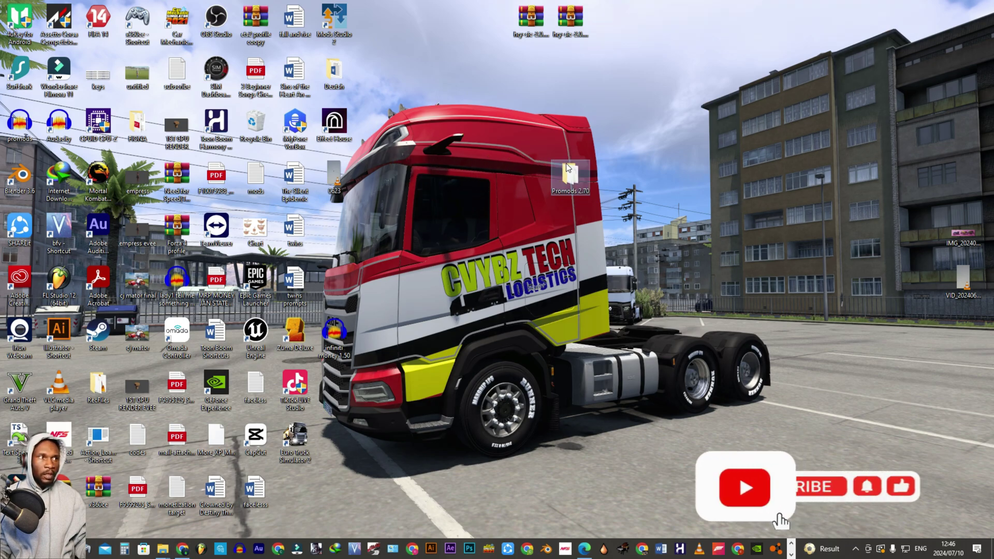
{"action": "right_click", "coordinate": [568, 171]}
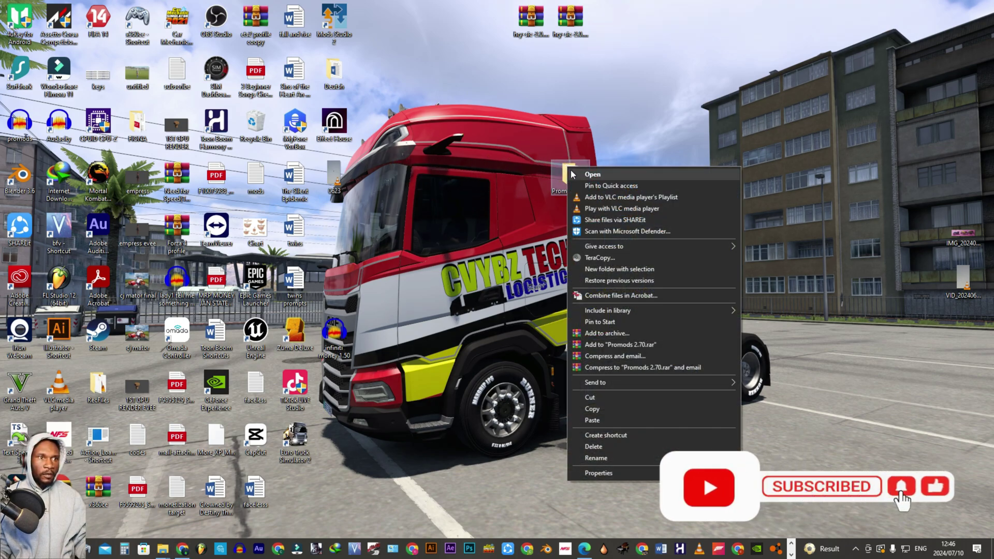
{"action": "left_click", "coordinate": [640, 344]}
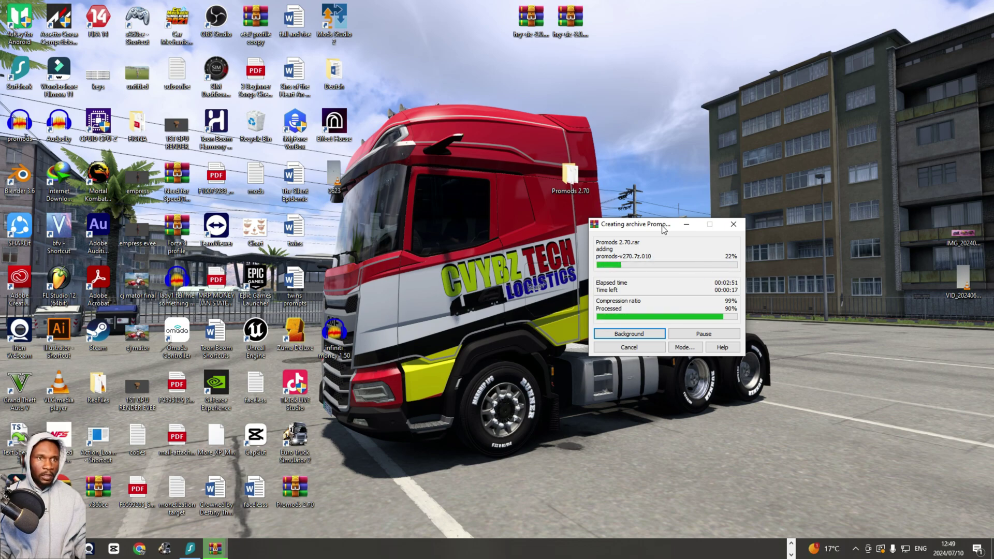
Delete the desktop Promods 2.70 folder and permanently empty the four items from the Recycle Bin.
{"action": "right_click", "coordinate": [579, 181]}
{"action": "left_click", "coordinate": [610, 461]}
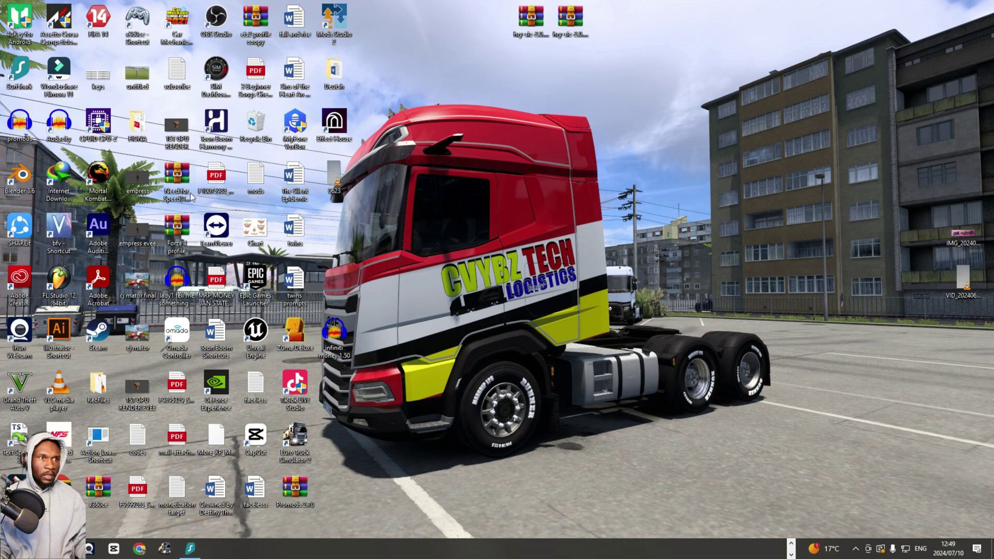
{"action": "right_click", "coordinate": [264, 117]}
{"action": "left_click", "coordinate": [296, 134]}
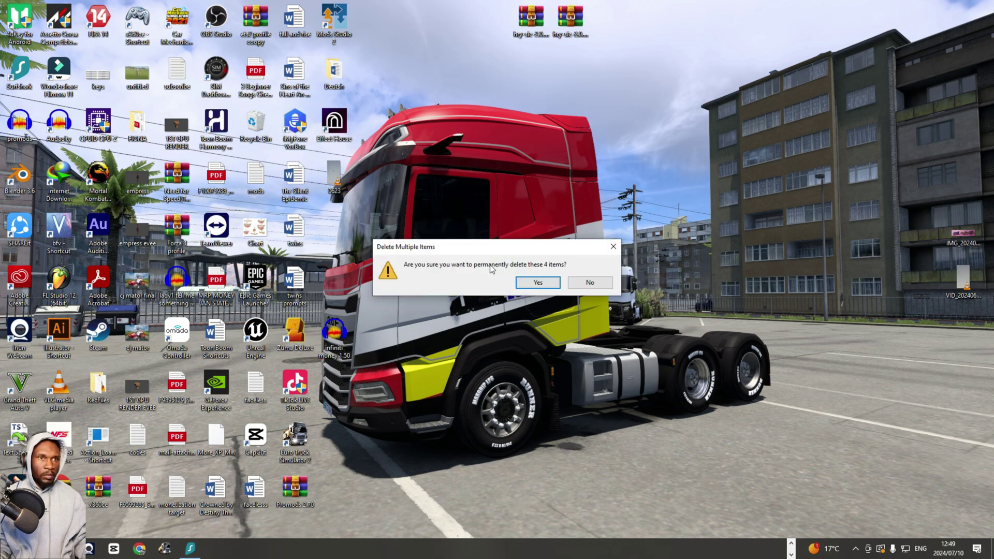
{"action": "left_click", "coordinate": [538, 283]}
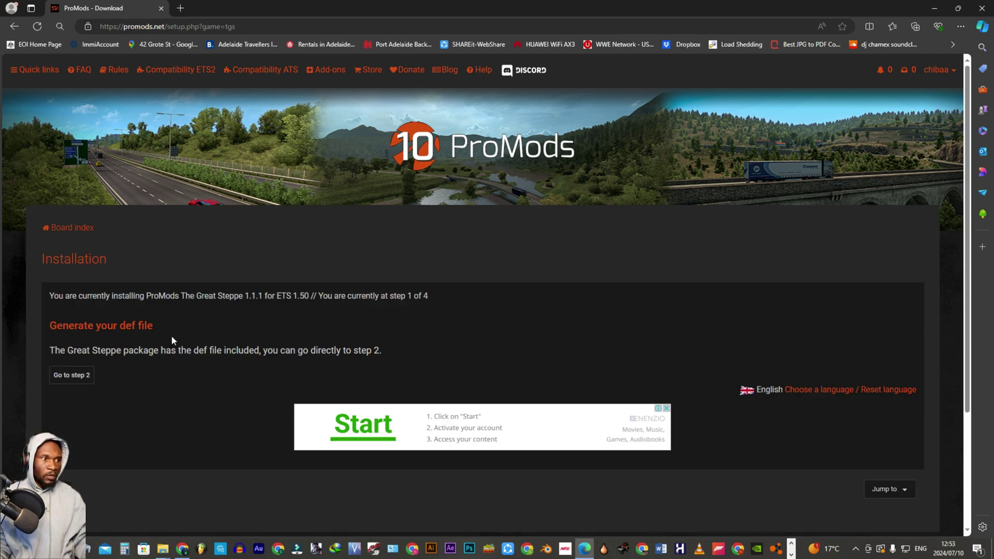
Choose the free standard download for The Great Steppe 1.1.1 and open the first multipack archive in a new tab.
{"action": "left_click", "coordinate": [79, 381]}
{"action": "scroll", "coordinate": [463, 311], "scroll_direction": "down", "scroll_amount": 5}
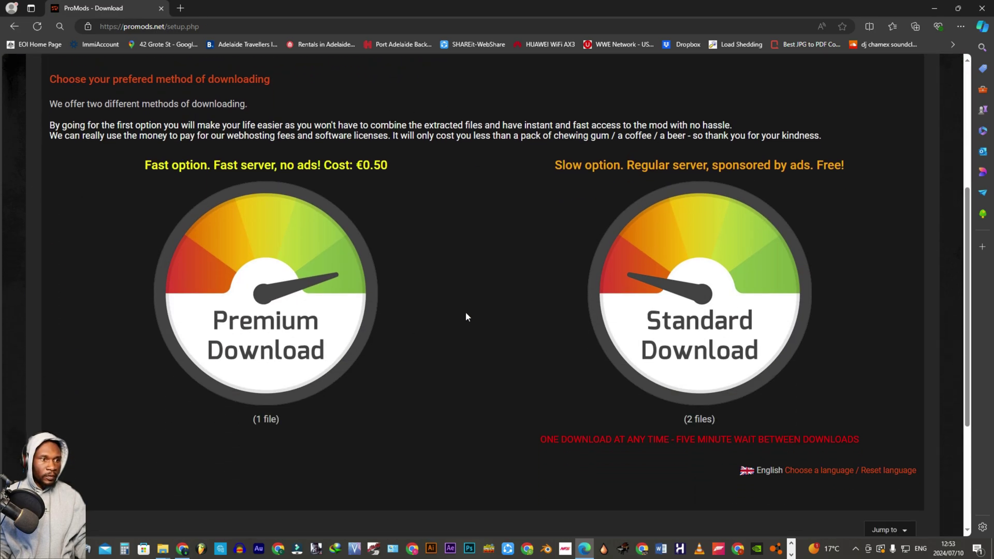
{"action": "left_click", "coordinate": [687, 306]}
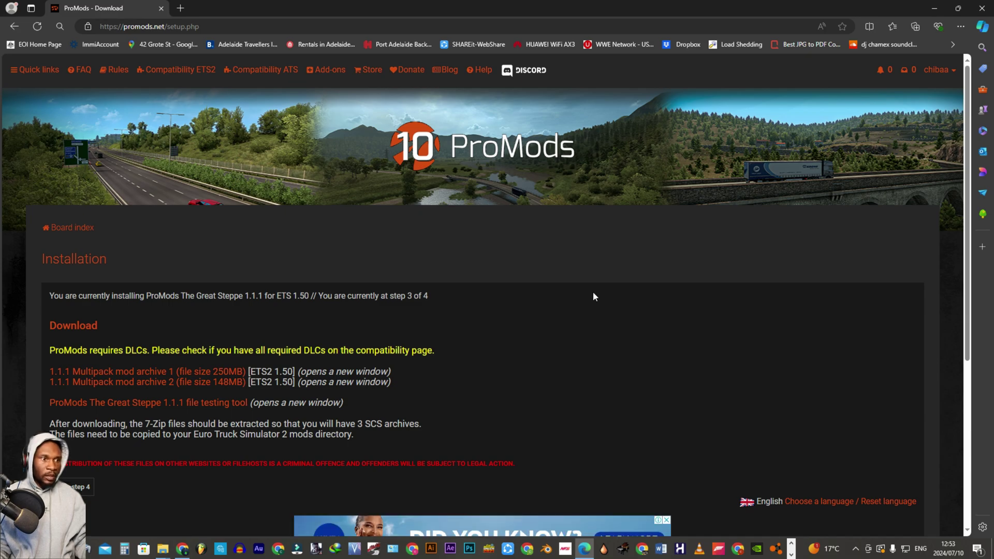
{"action": "right_click", "coordinate": [156, 374]}
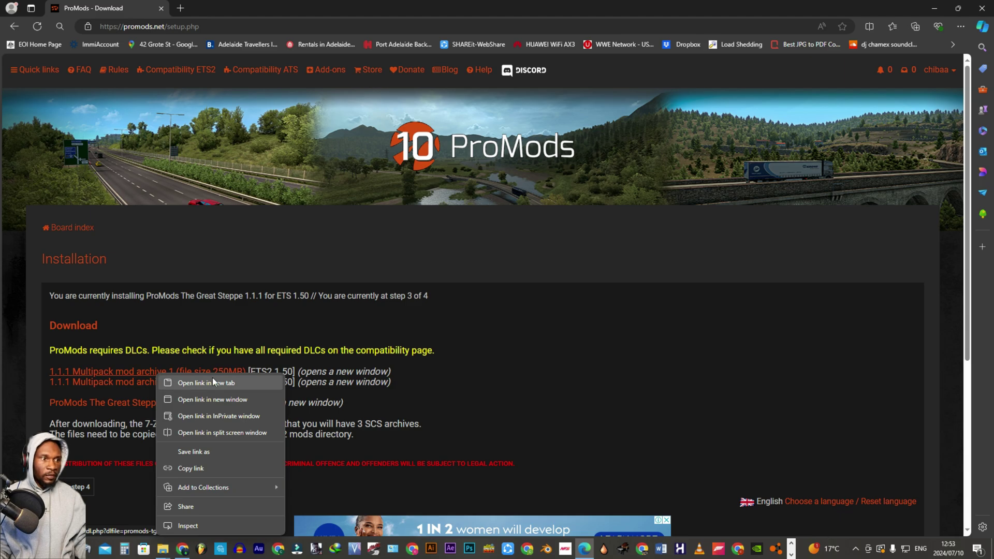
{"action": "left_click", "coordinate": [212, 378]}
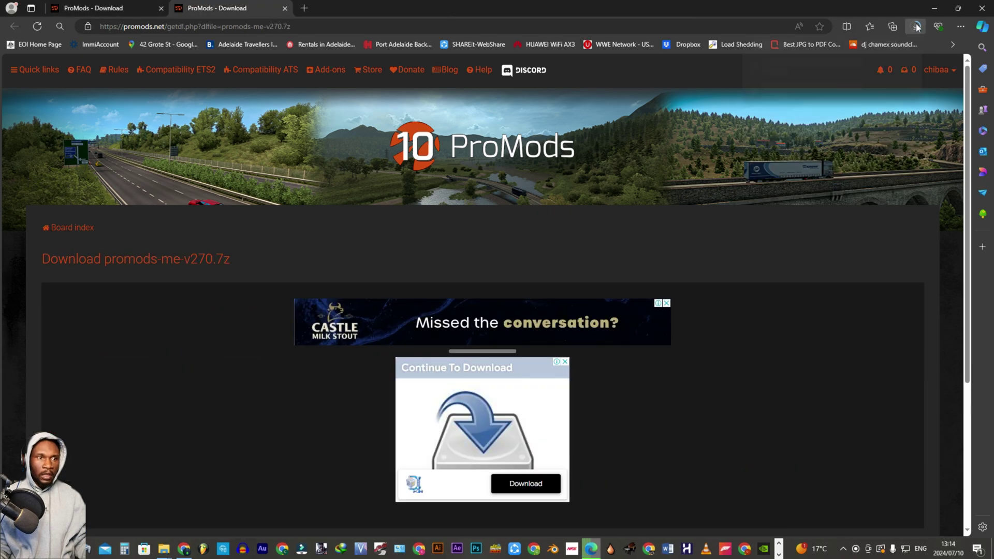
Open the Middle East page and start the free Trailer & Company Pack download.
{"action": "left_click", "coordinate": [915, 27]}
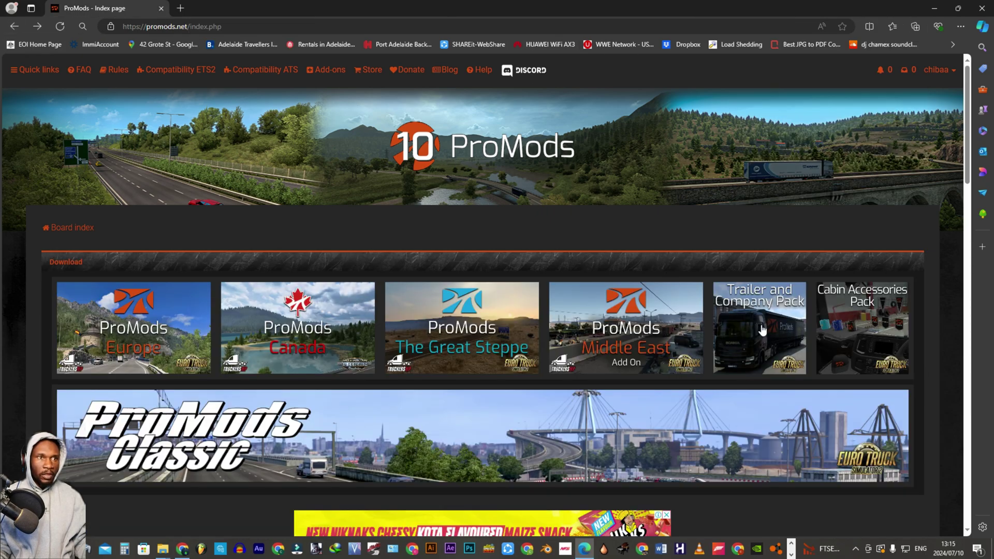
{"action": "right_click", "coordinate": [763, 326]}
{"action": "left_click", "coordinate": [837, 20]}
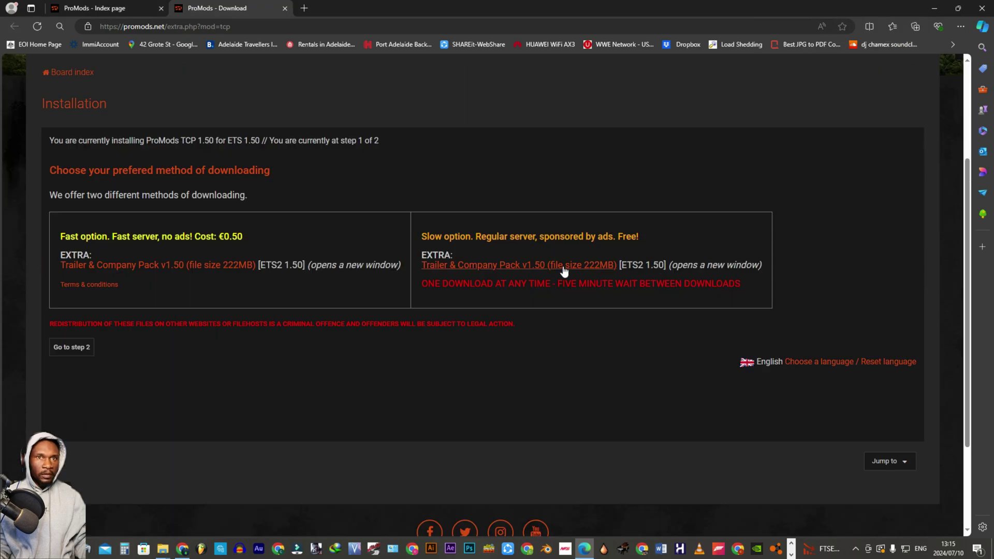
{"action": "left_click", "coordinate": [564, 265]}
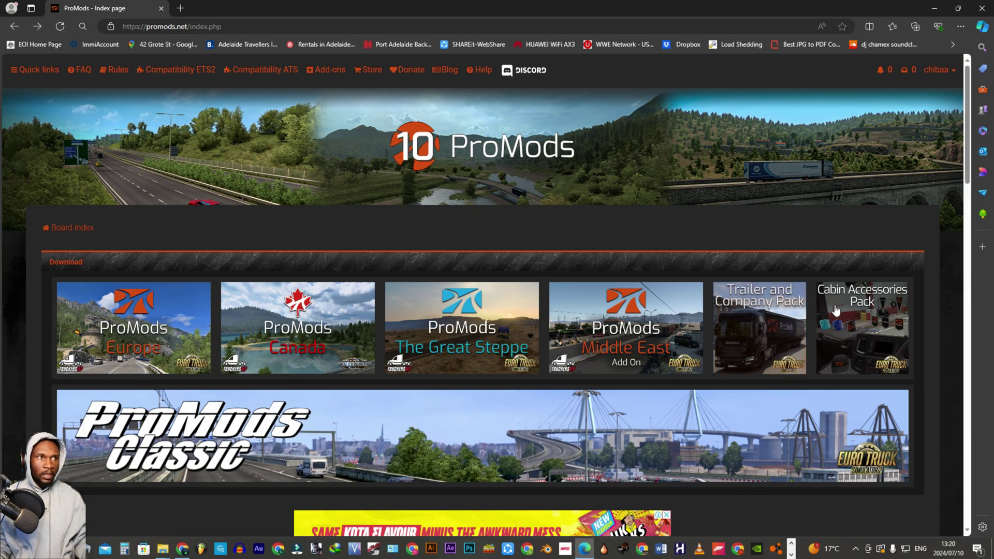
Download the Cabin Accessories Add-On Pack and show the downloads in their folder.
{"action": "right_click", "coordinate": [835, 309]}
{"action": "left_click", "coordinate": [874, 231]}
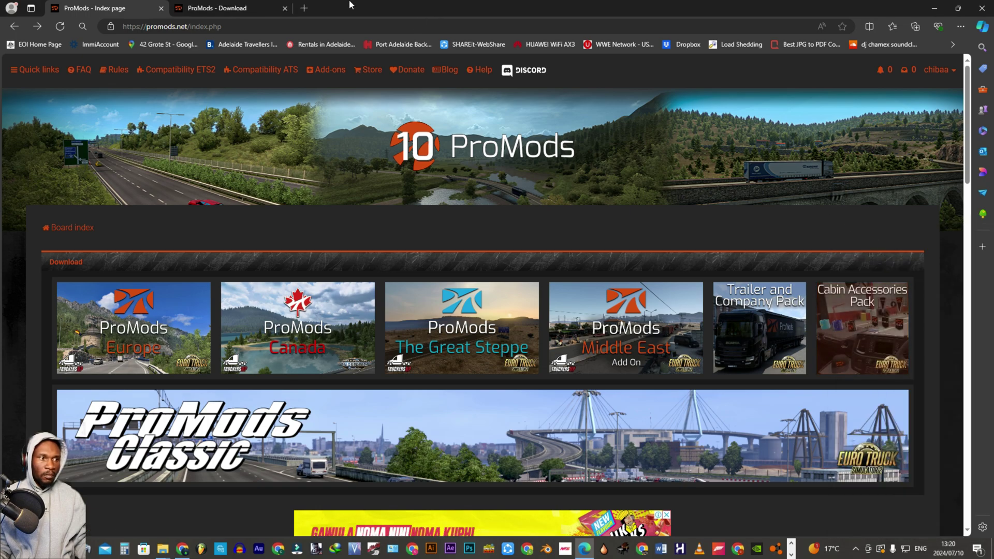
{"action": "left_click", "coordinate": [246, 6]}
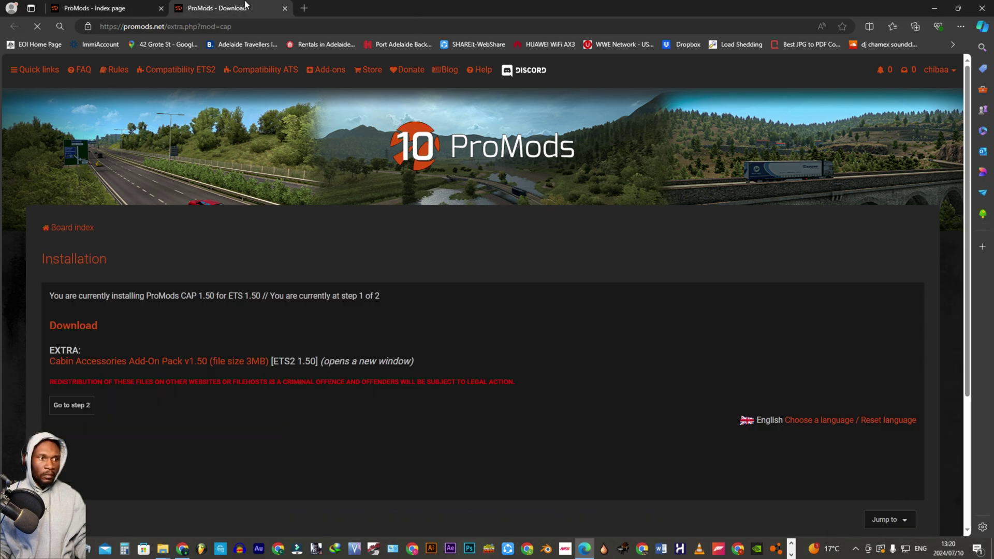
{"action": "left_click", "coordinate": [195, 362]}
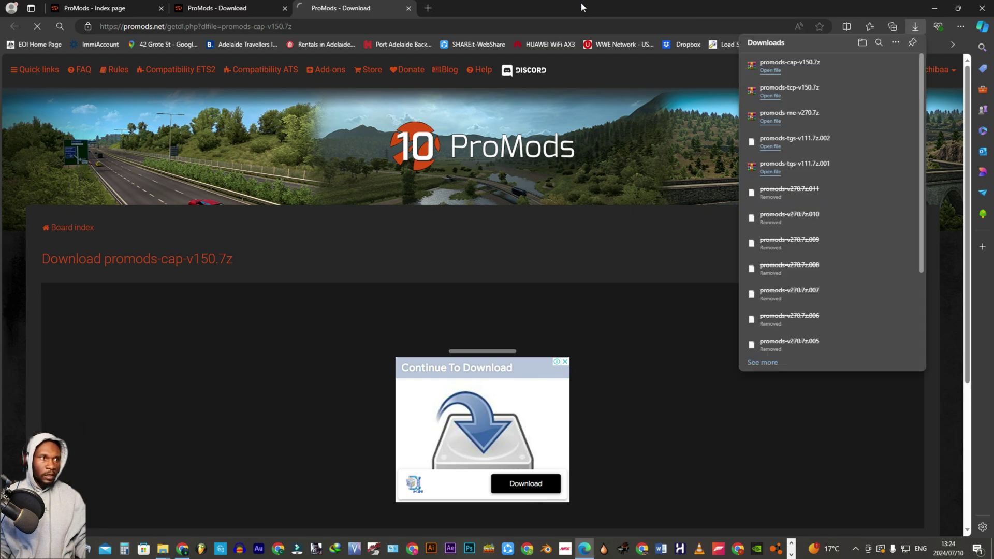
{"action": "left_click", "coordinate": [880, 66]}
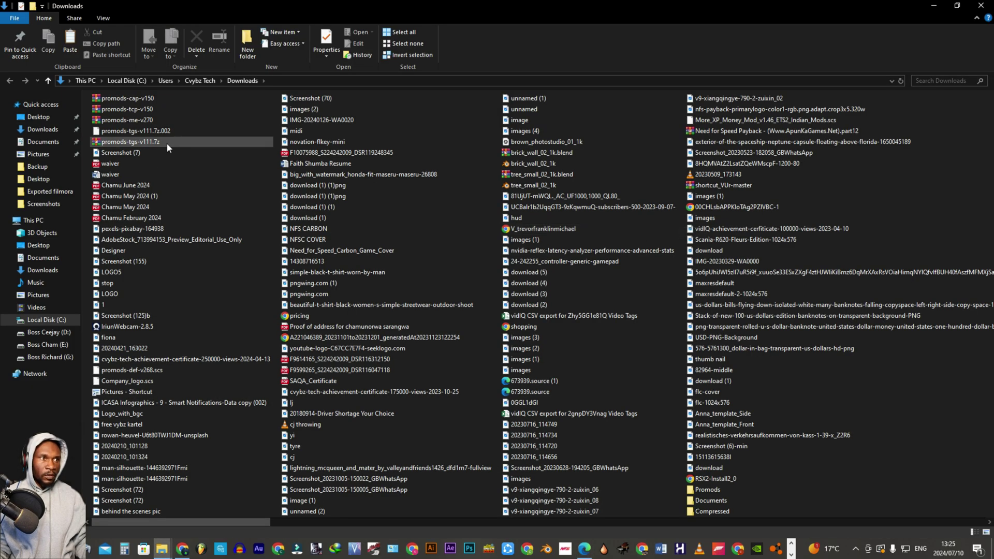
Move the five promods cap, me, tcp and tgs archives into Promods with TeraCopy, then delete def file.
{"action": "left_click_drag", "start_coordinate": [161, 141], "coordinate": [148, 95]}
{"action": "right_click", "coordinate": [114, 118]}
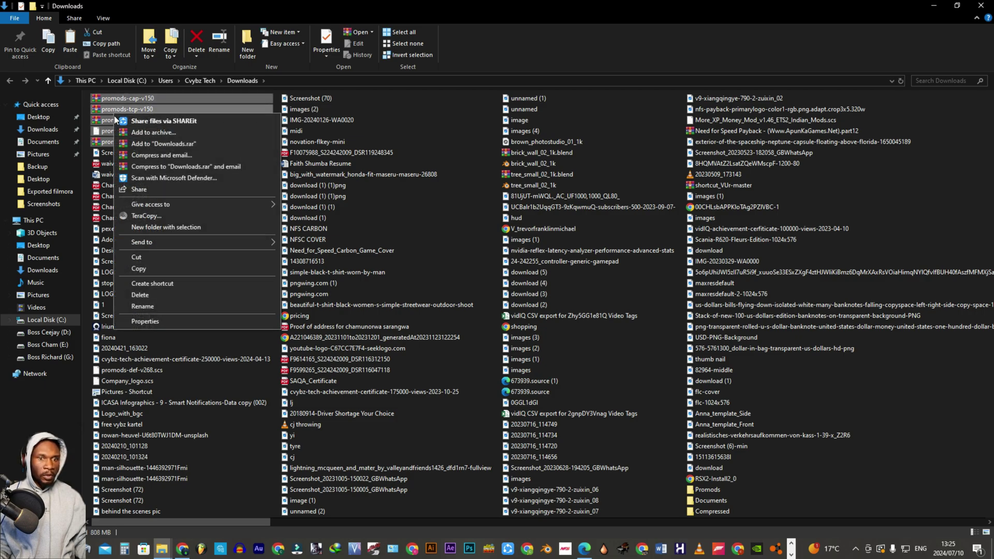
{"action": "left_click", "coordinate": [147, 253]}
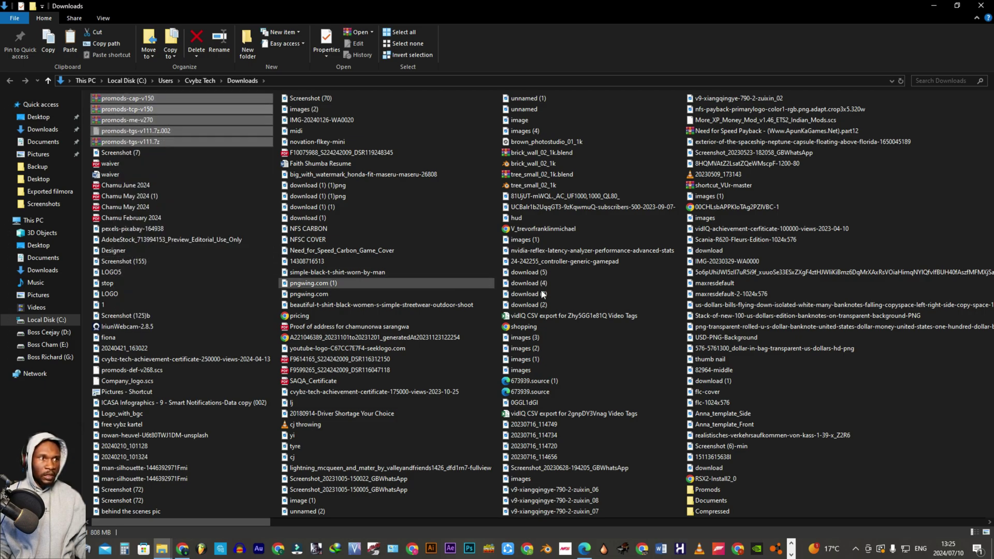
{"action": "double_click", "coordinate": [707, 489]}
{"action": "right_click", "coordinate": [171, 164]}
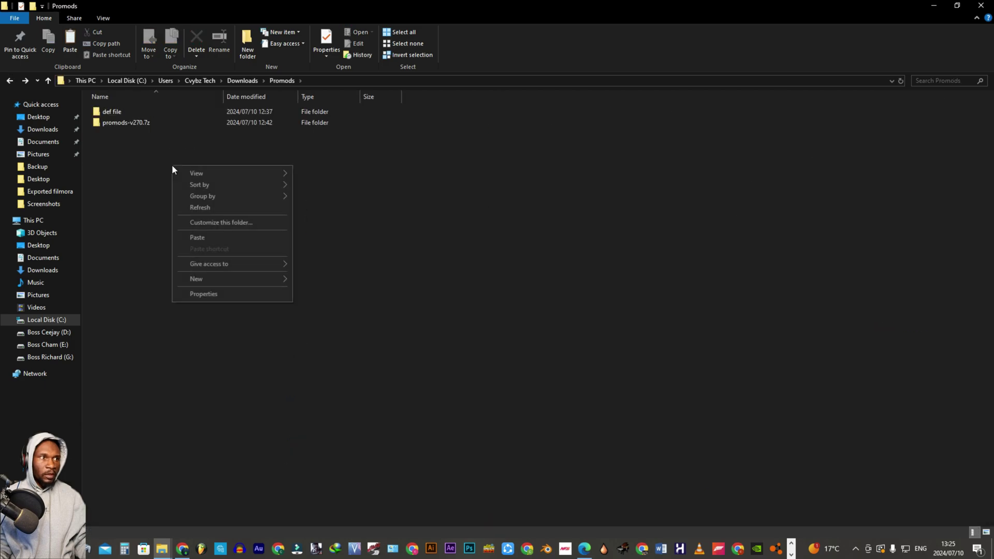
{"action": "left_click", "coordinate": [206, 240]}
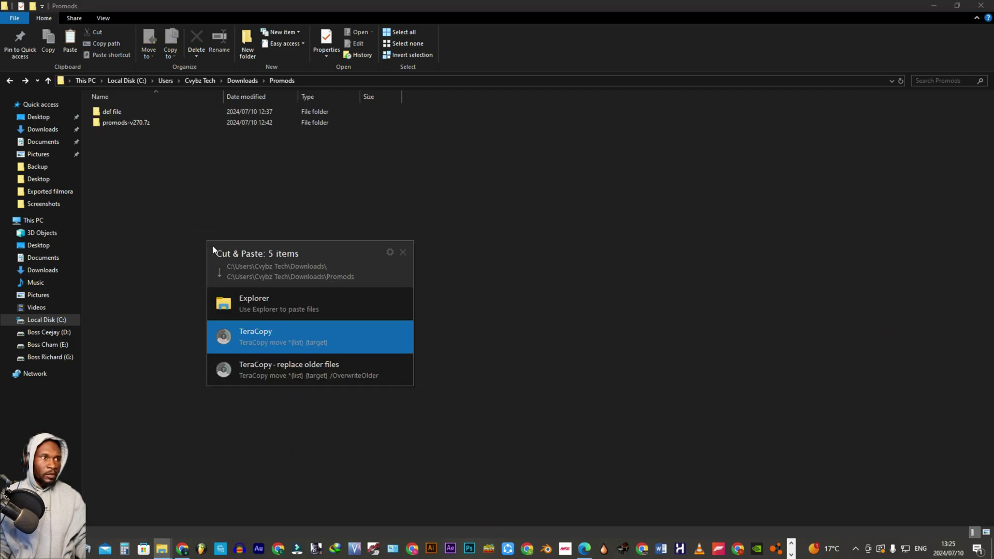
{"action": "left_click", "coordinate": [274, 331]}
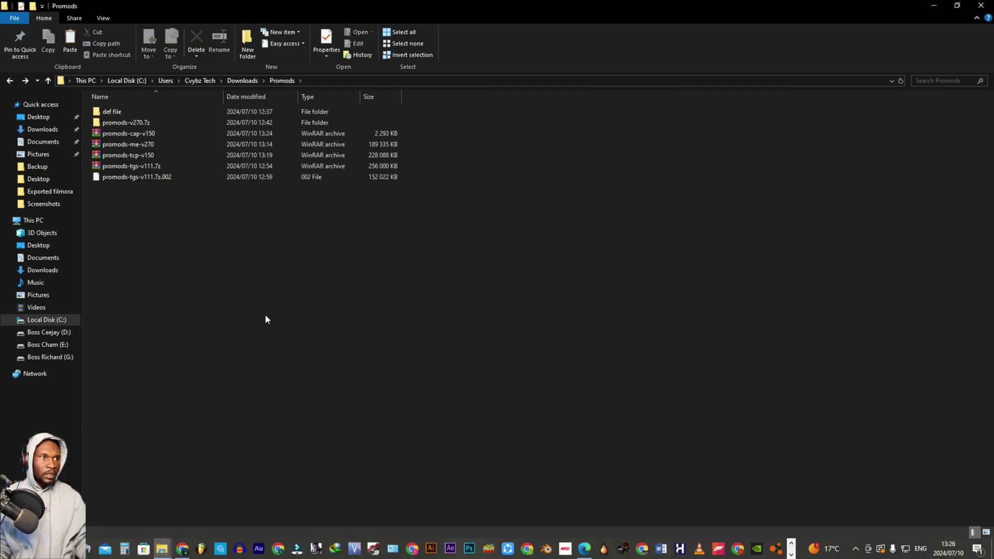
{"action": "right_click", "coordinate": [111, 112]}
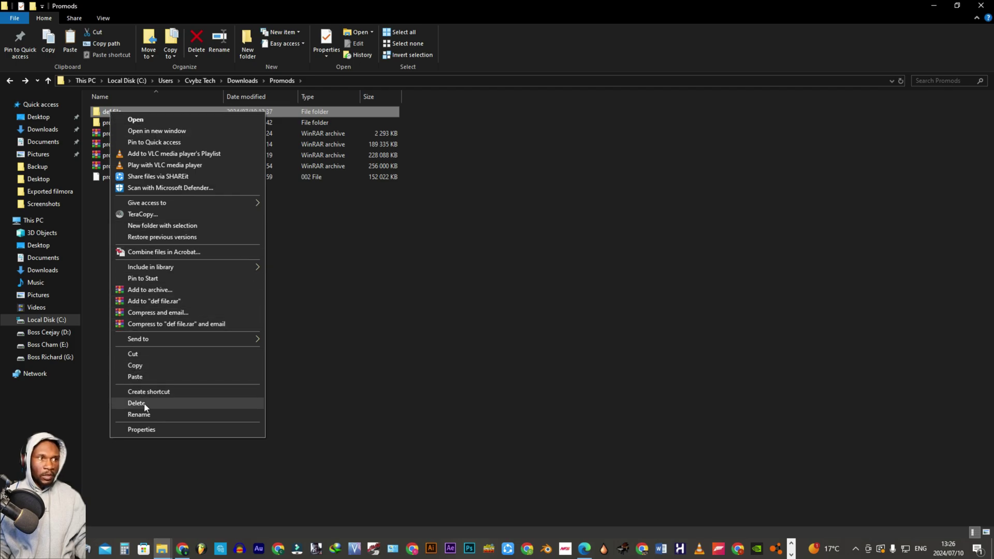
{"action": "left_click", "coordinate": [136, 403]}
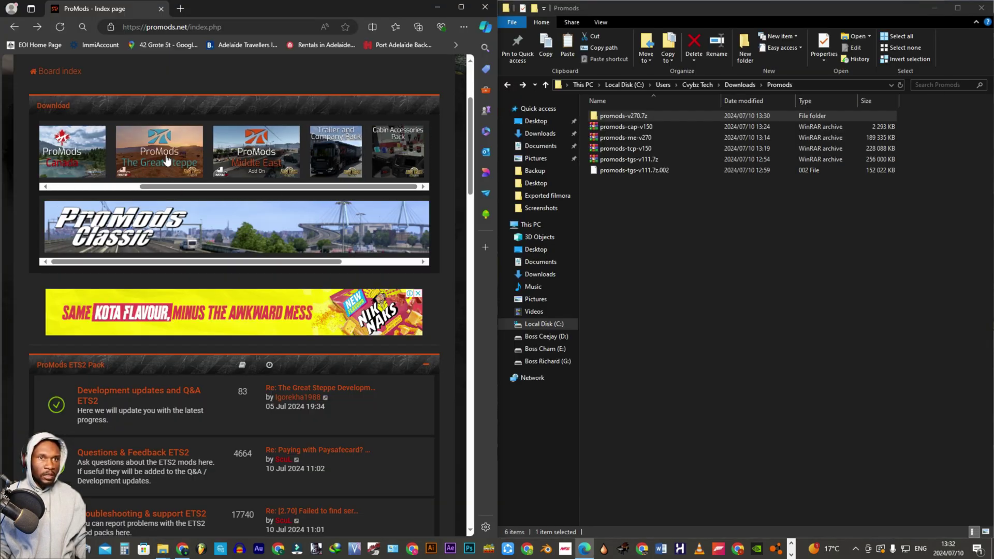
Select the promods-tgs-v111.7z archive in the Promods folder and close the Edge window.
{"action": "left_click", "coordinate": [637, 161]}
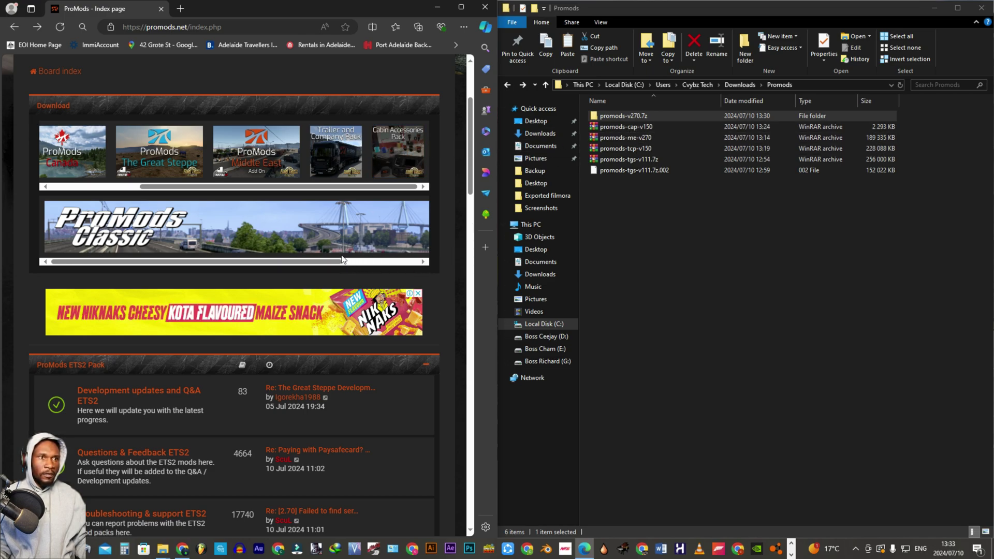
{"action": "left_click_drag", "start_coordinate": [401, 184], "coordinate": [65, 196]}
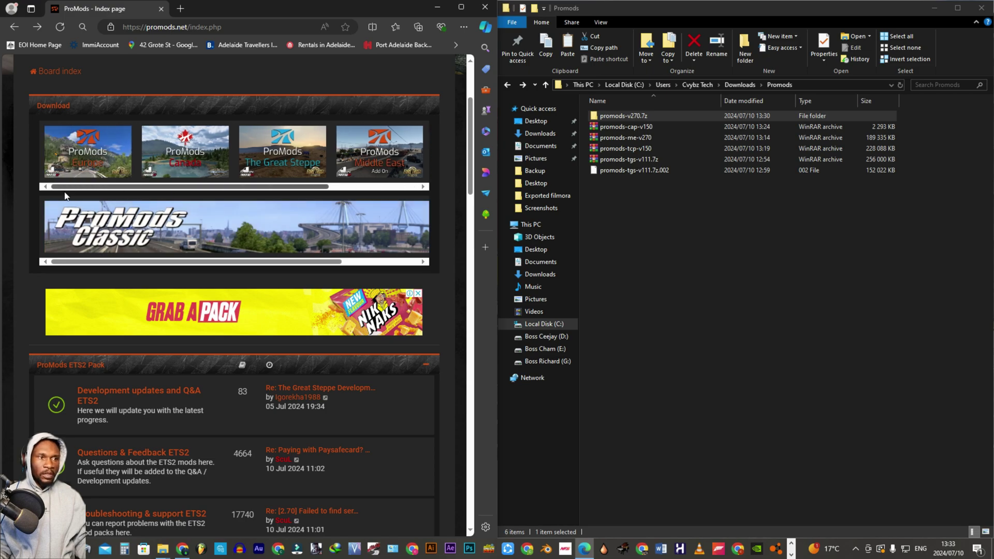
{"action": "left_click", "coordinate": [481, 9]}
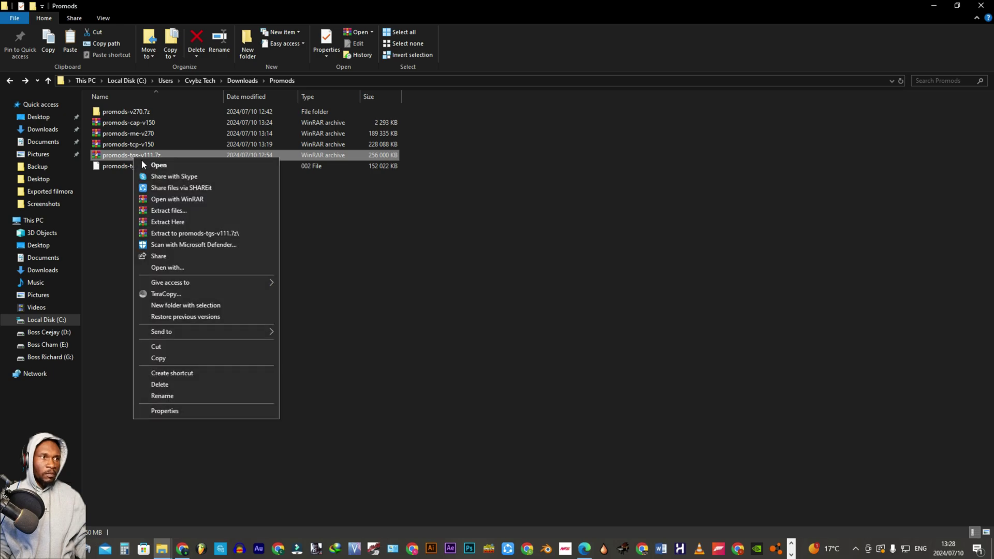
Extract Great Steppe, move its assets and defmap .scs files into promods-v270.7z, delete the readme.
{"action": "left_click", "coordinate": [181, 222]}
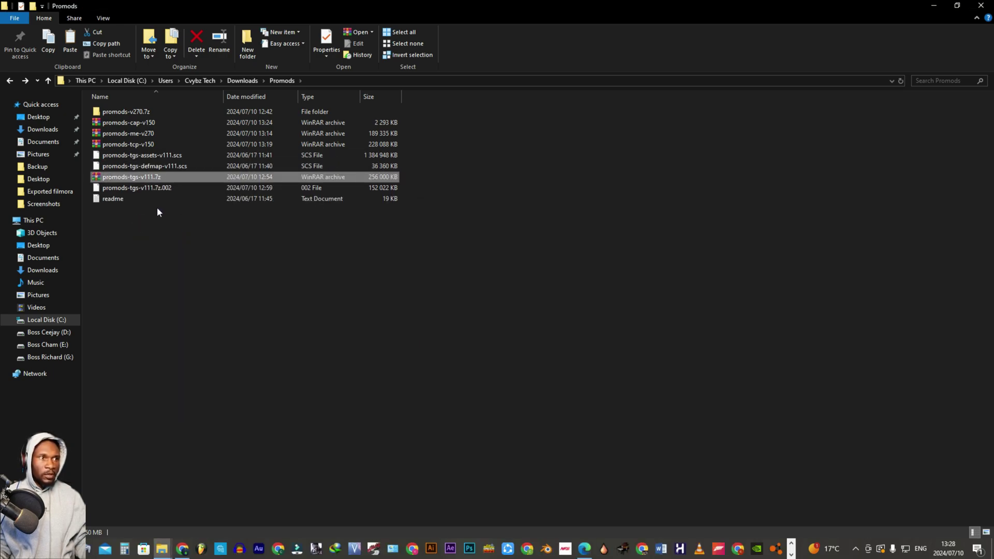
{"action": "left_click", "coordinate": [168, 155]}
{"action": "left_click", "coordinate": [155, 166], "text": "shift"}
{"action": "left_click_drag", "start_coordinate": [156, 166], "coordinate": [143, 115]}
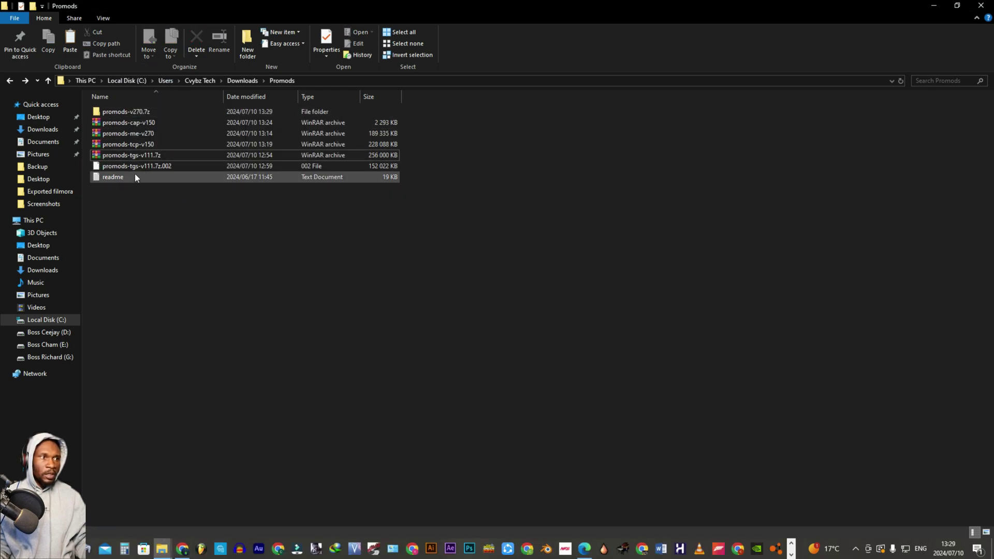
{"action": "left_click", "coordinate": [117, 177]}
{"action": "key", "text": "Delete"}
Extract promods-tcp-v150, move its six Trailer & Company .scs files, and delete the readme.
{"action": "right_click", "coordinate": [126, 145]}
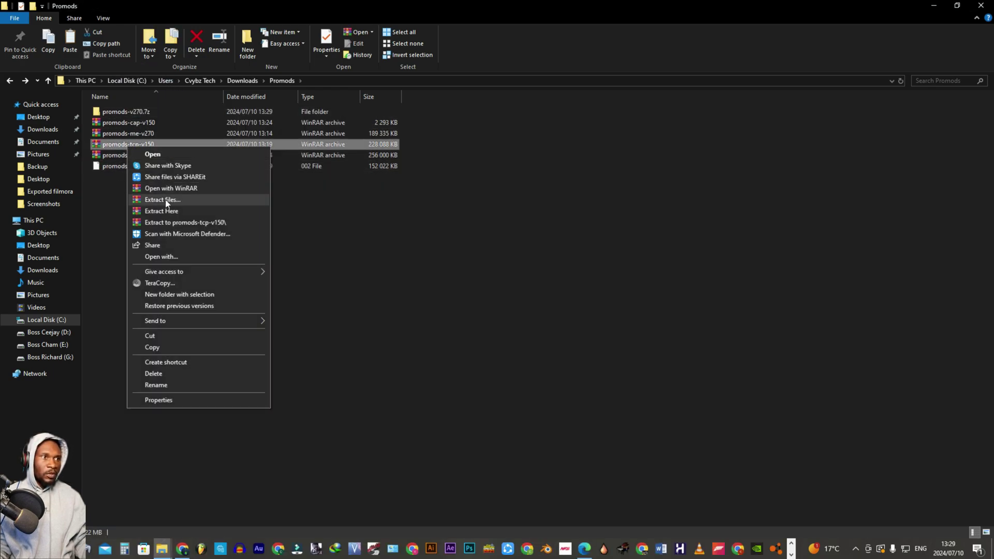
{"action": "left_click", "coordinate": [169, 205]}
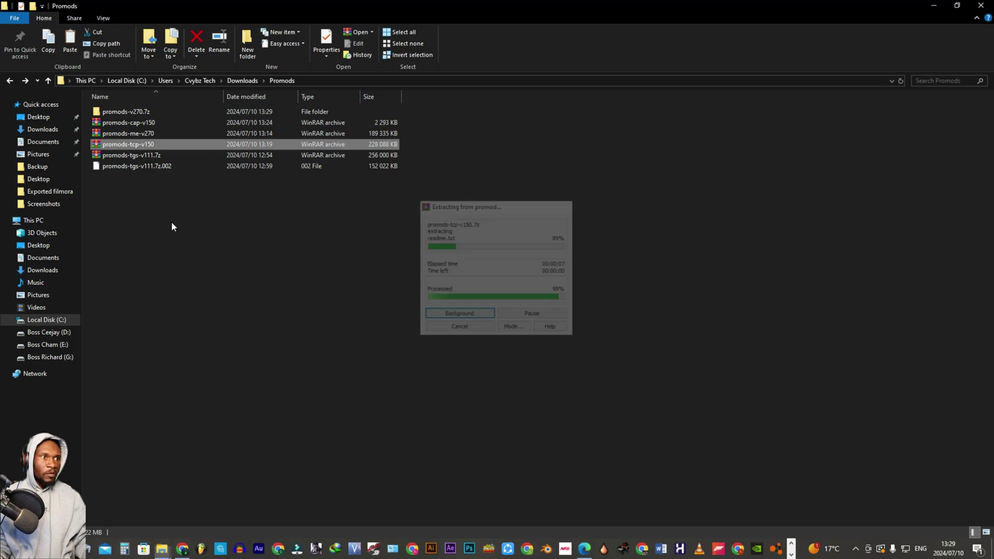
{"action": "left_click", "coordinate": [148, 199]}
{"action": "left_click_drag", "start_coordinate": [152, 181], "coordinate": [138, 113]}
{"action": "left_click", "coordinate": [120, 178]}
{"action": "key", "text": "Delete"}
Extract promods-me-v270 and move the Middle East .scs files into promods-v270.7z.
{"action": "right_click", "coordinate": [146, 133]}
{"action": "left_click", "coordinate": [183, 204]}
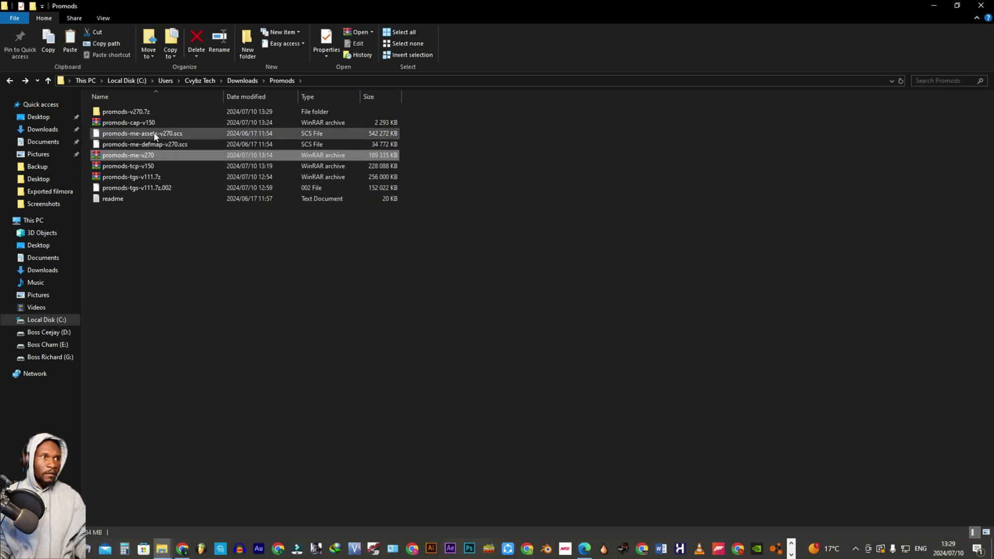
{"action": "left_click_drag", "start_coordinate": [134, 144], "coordinate": [140, 111]}
Extract promods-cap-v150 and move promods-cap-v150.scs toward the promods-v270.7z folder.
{"action": "left_click", "coordinate": [121, 126]}
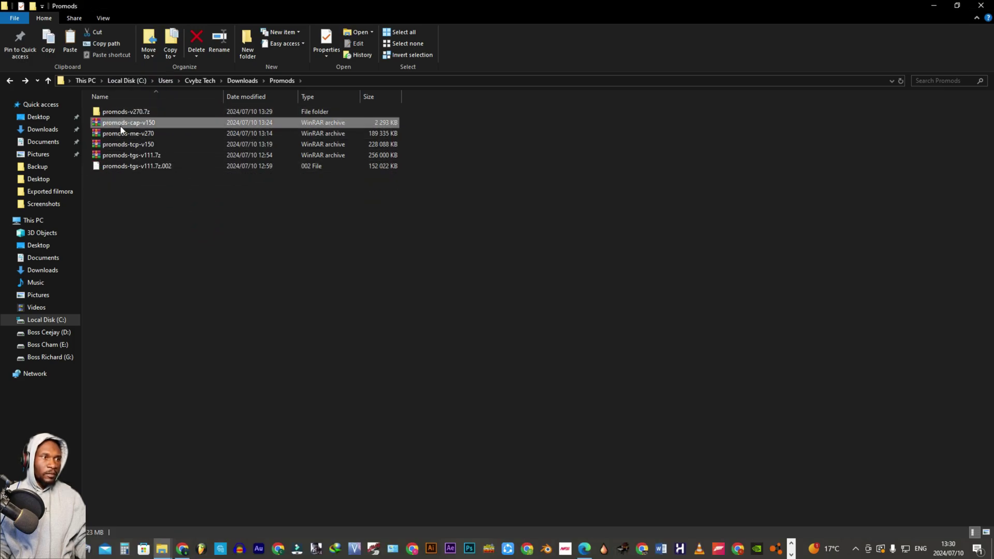
{"action": "right_click", "coordinate": [121, 130]}
{"action": "left_click", "coordinate": [159, 191]}
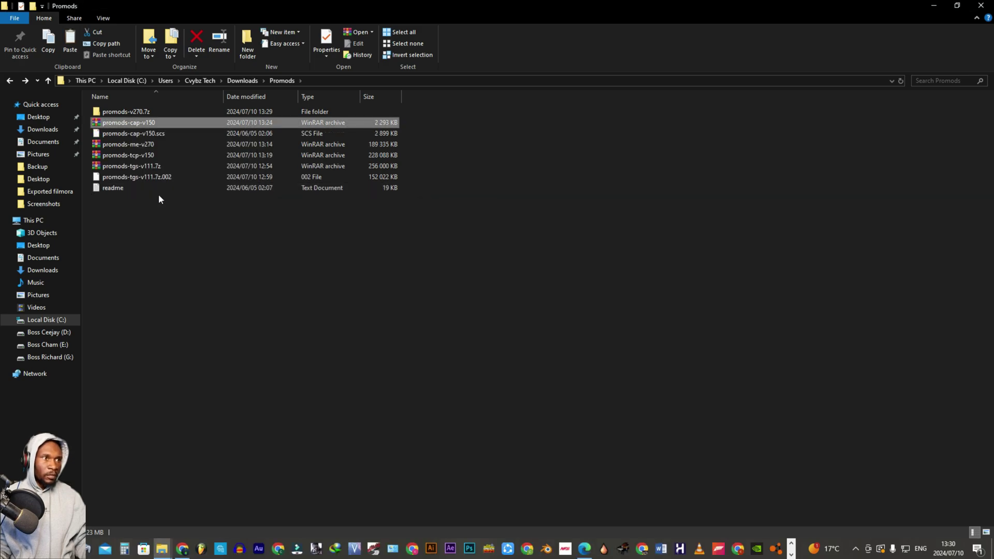
{"action": "left_click_drag", "start_coordinate": [141, 132], "coordinate": [132, 108]}
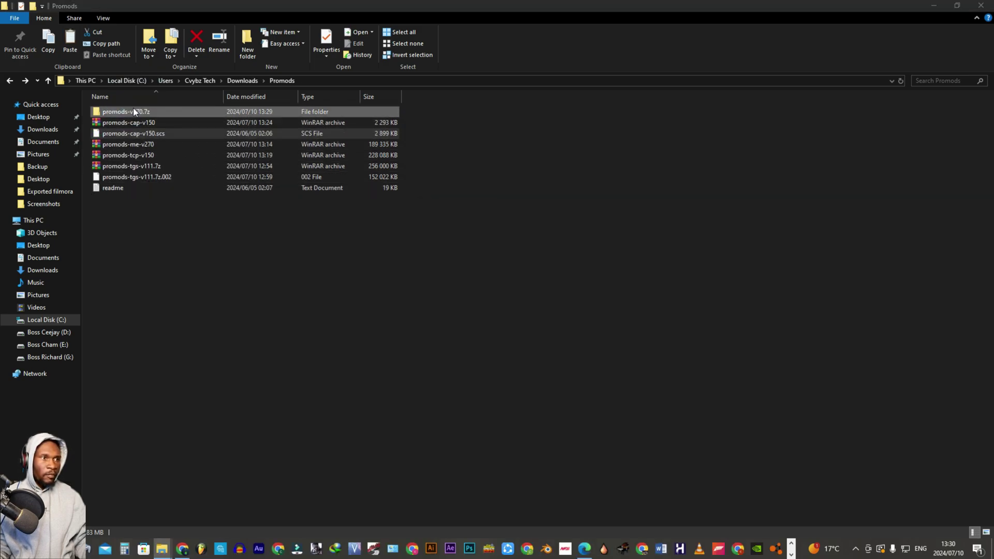
Finish the TeraCopy move, then select and cut all the collected ProMods .scs files.
{"action": "left_click", "coordinate": [179, 197]}
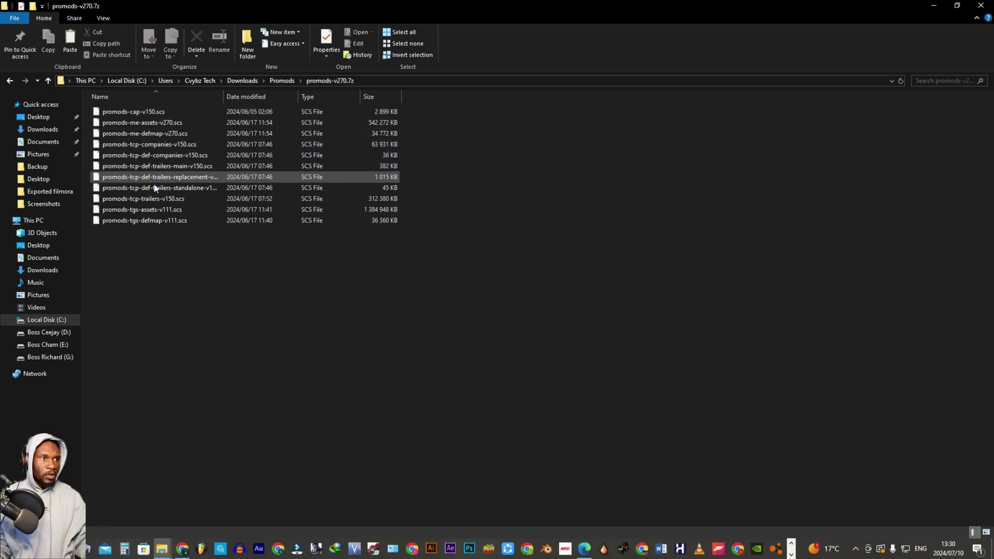
{"action": "left_click_drag", "start_coordinate": [173, 259], "coordinate": [108, 100]}
{"action": "right_click", "coordinate": [151, 147]}
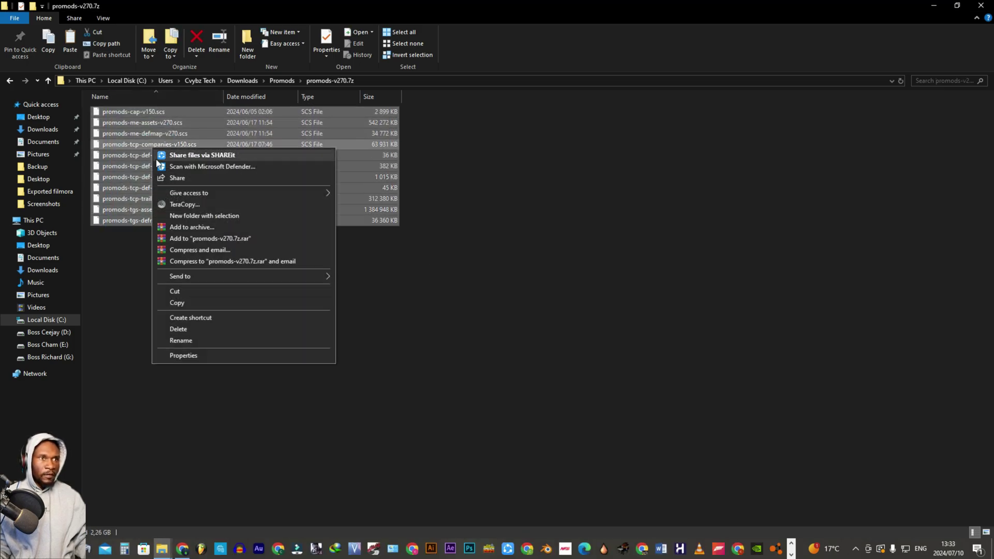
{"action": "left_click", "coordinate": [187, 293]}
Paste the files into Documents > Euro Truck Simulator 2 > mod, moving them with TeraCopy.
{"action": "left_click", "coordinate": [42, 141]}
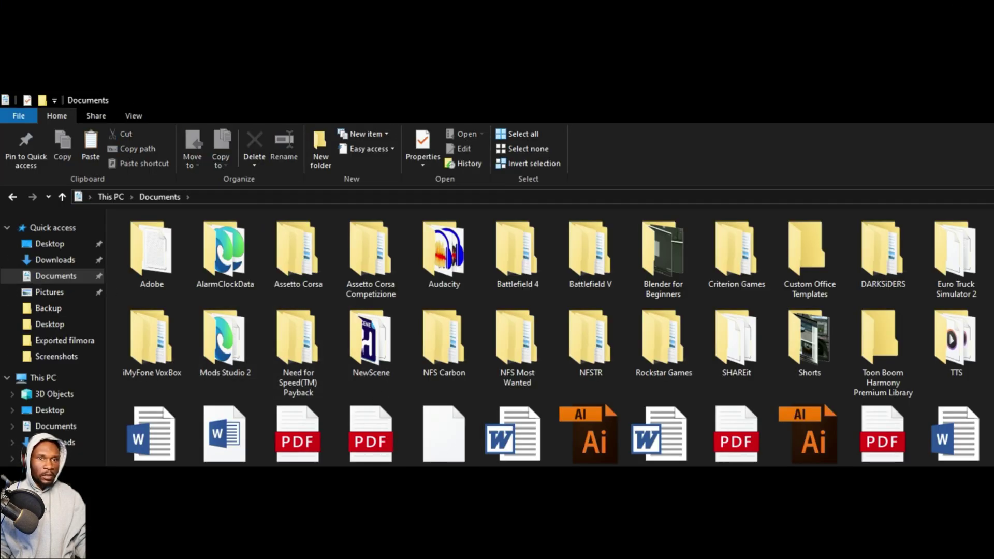
{"action": "double_click", "coordinate": [946, 249]}
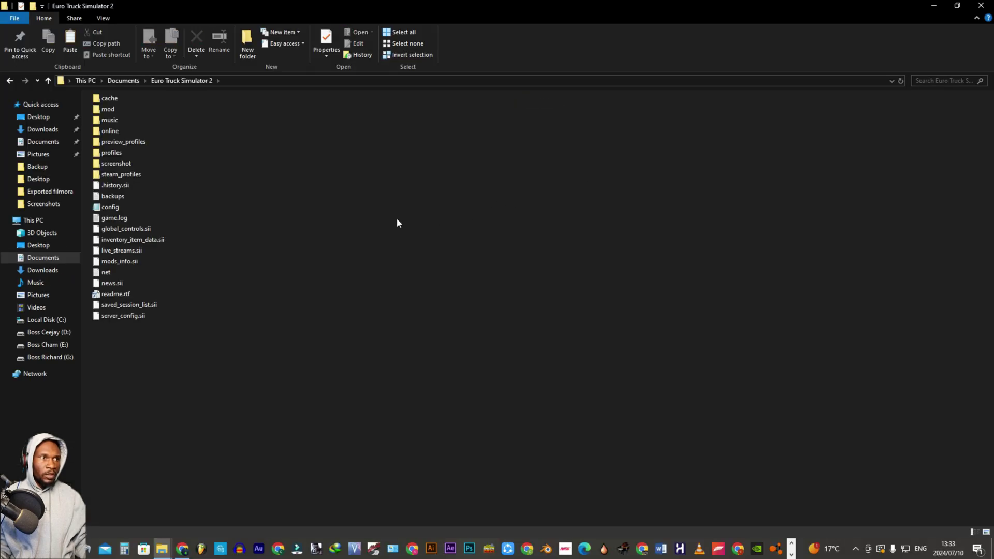
{"action": "double_click", "coordinate": [115, 109]}
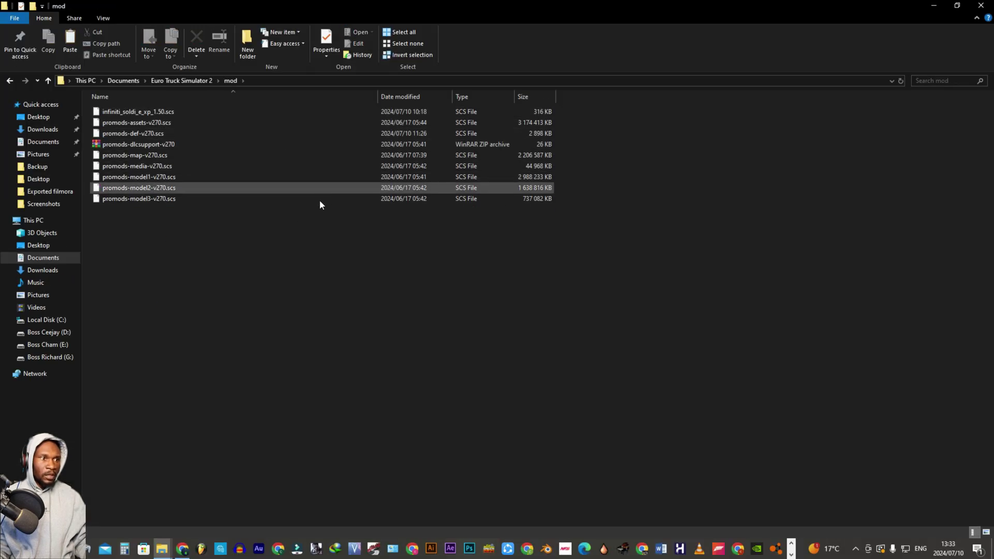
{"action": "right_click", "coordinate": [159, 256]}
{"action": "left_click", "coordinate": [196, 328]}
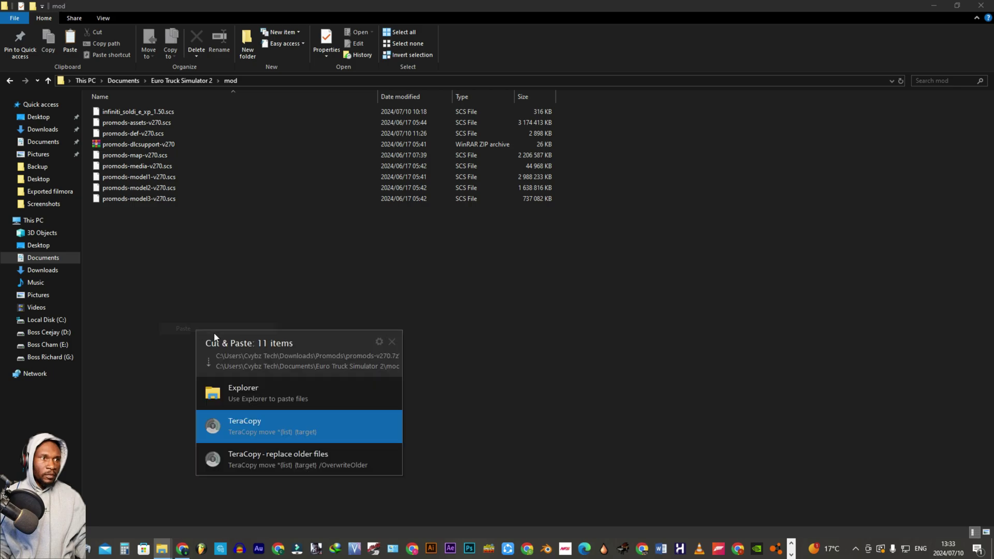
{"action": "left_click", "coordinate": [275, 422]}
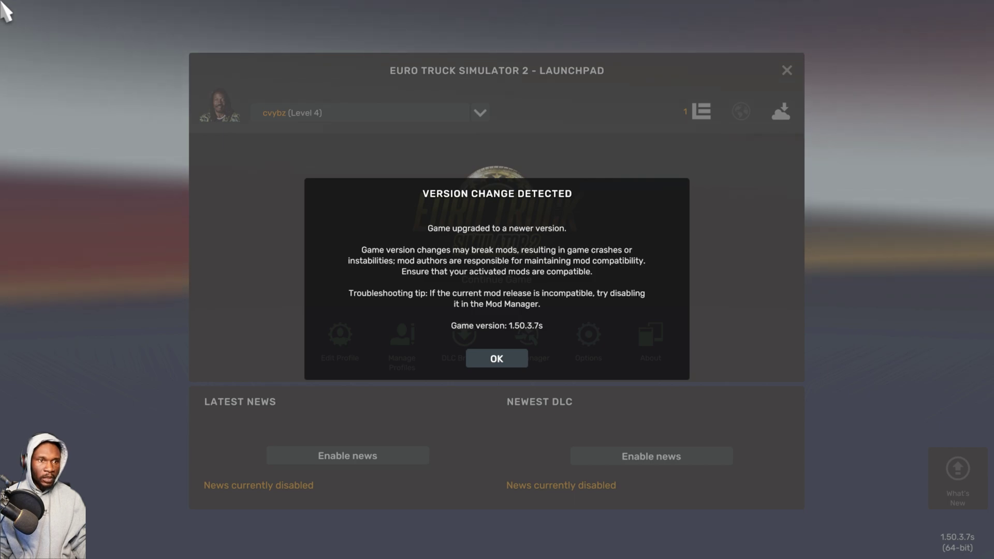
Dismiss the Version Change Detected warning for game version 1.50.3.7s.
{"action": "left_click", "coordinate": [497, 359]}
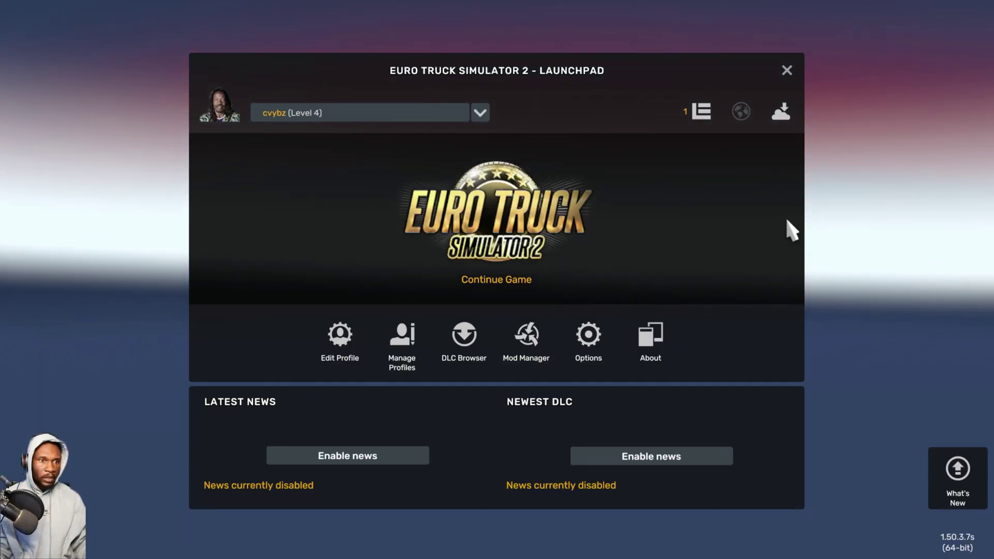
Download the DLC information, filter the DLC browser to Maps to verify all eight, then close it.
{"action": "left_click", "coordinate": [467, 335]}
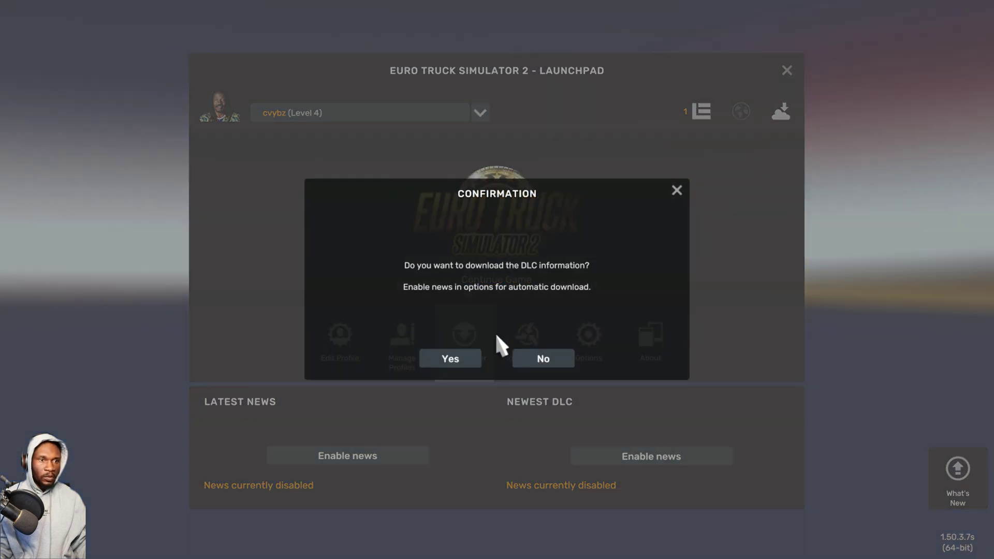
{"action": "left_click", "coordinate": [468, 352]}
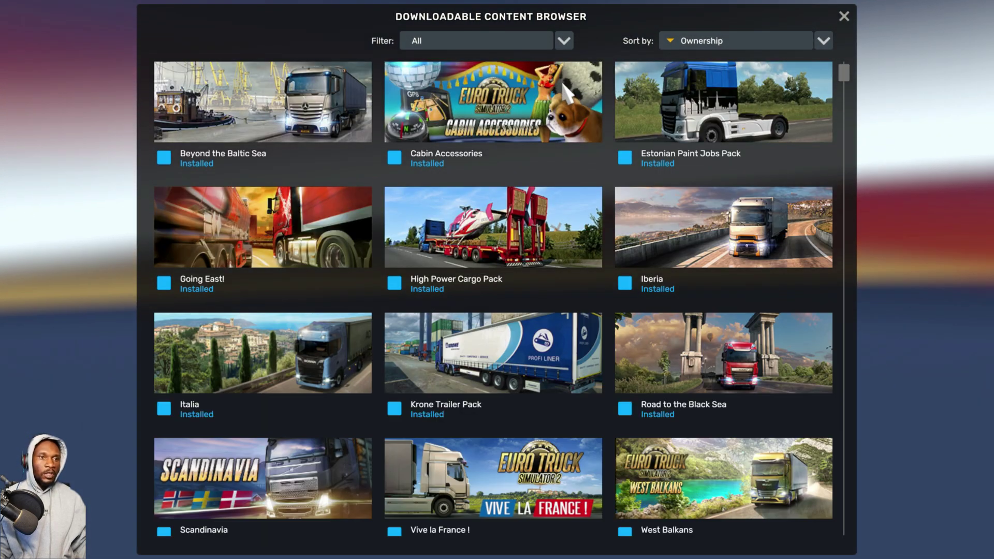
{"action": "left_click", "coordinate": [566, 41]}
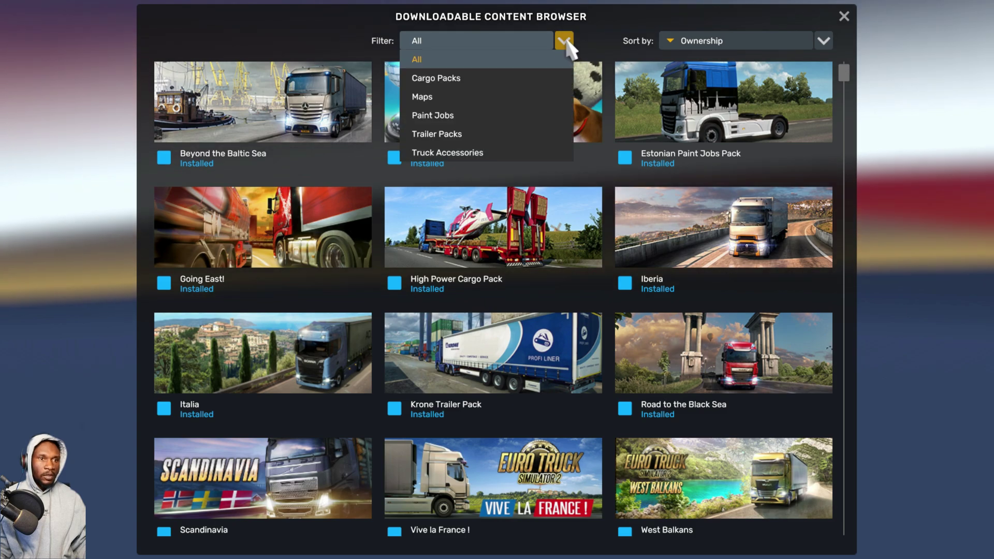
{"action": "left_click", "coordinate": [455, 98]}
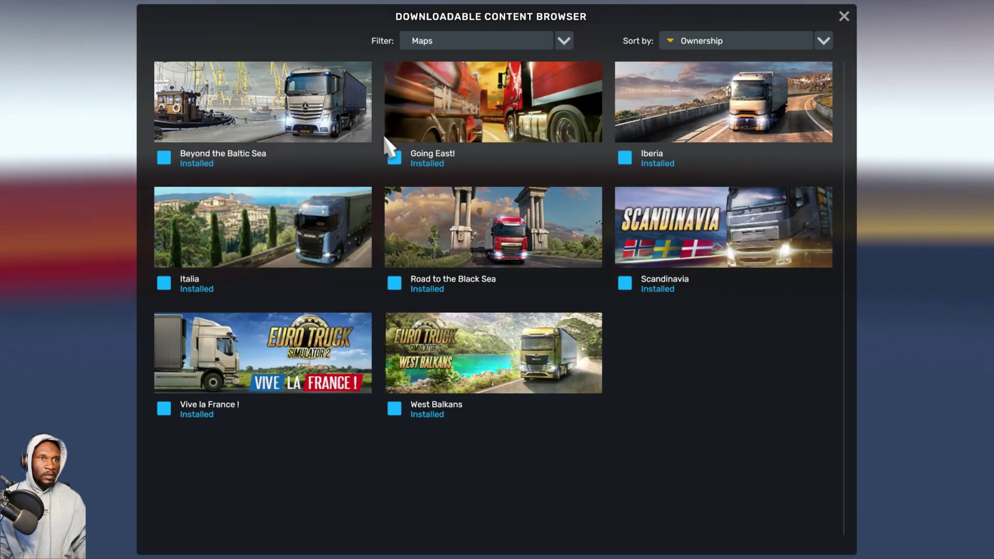
{"action": "mouse_move", "coordinate": [430, 163]}
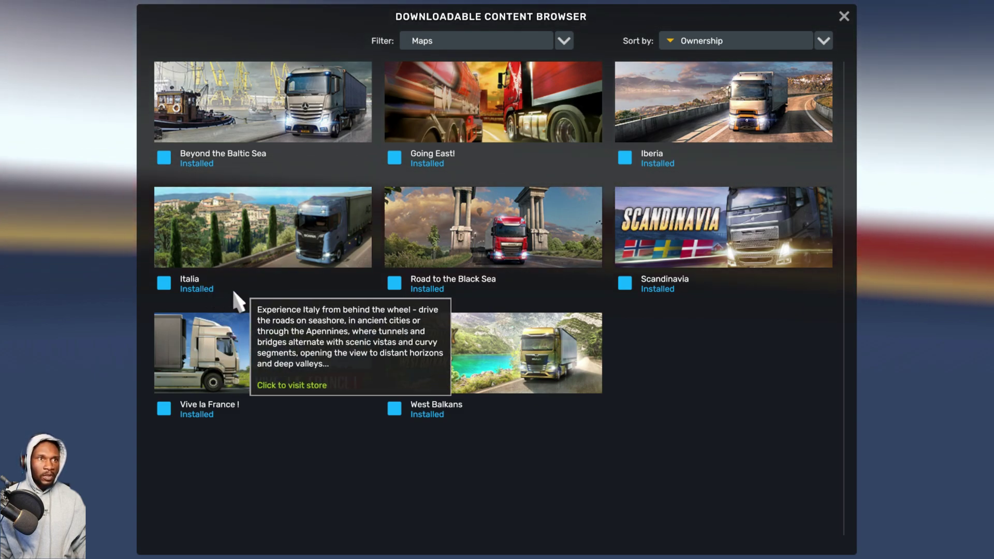
{"action": "mouse_move", "coordinate": [411, 280]}
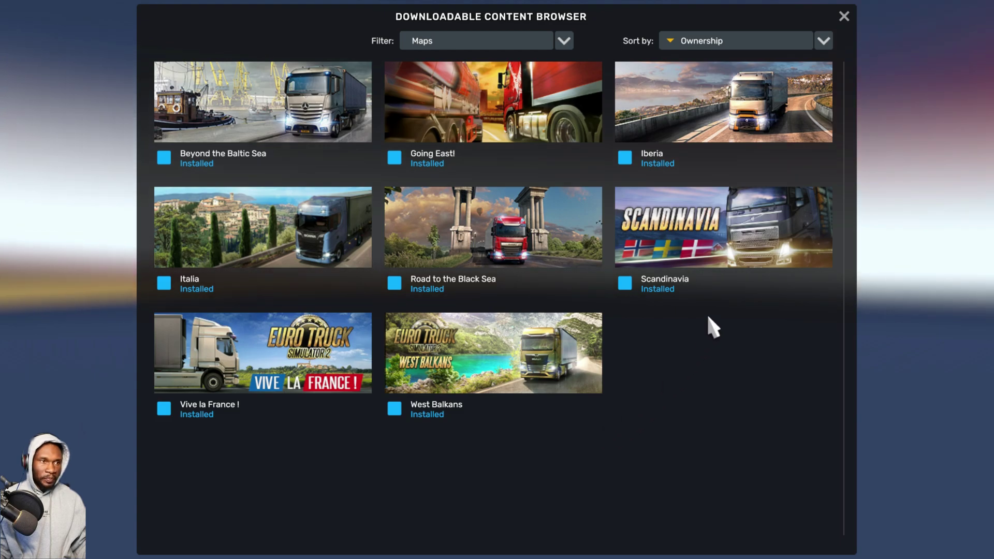
{"action": "left_click", "coordinate": [845, 16]}
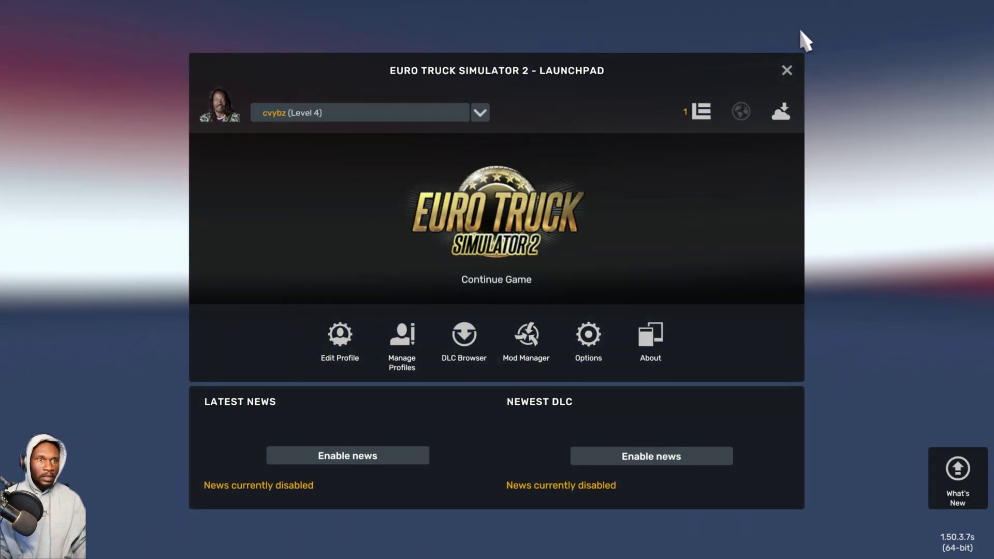
In Mod Manager, activate ProMods Models Packages 3, 2 and 1, plus Media and Assets.
{"action": "left_click", "coordinate": [526, 336]}
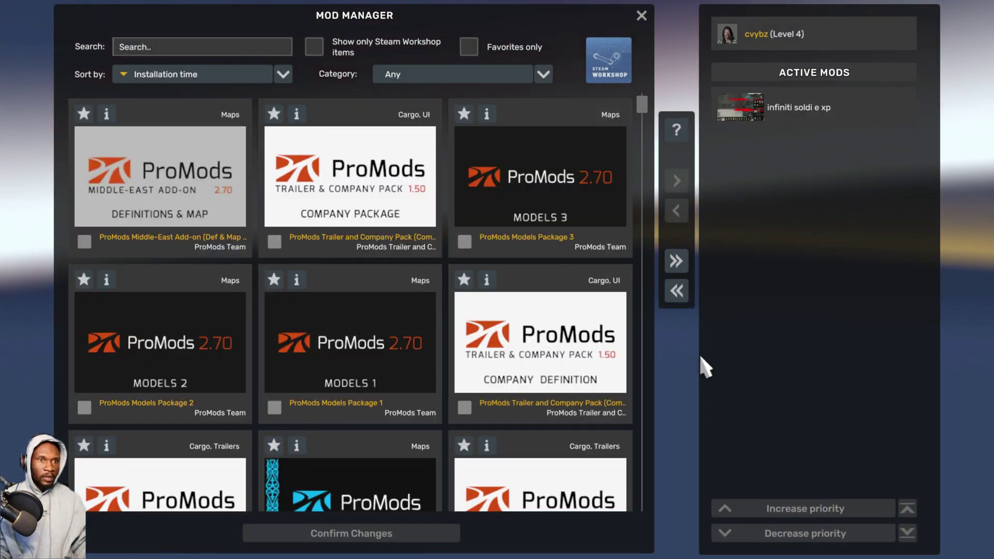
{"action": "double_click", "coordinate": [543, 186]}
{"action": "double_click", "coordinate": [183, 308]}
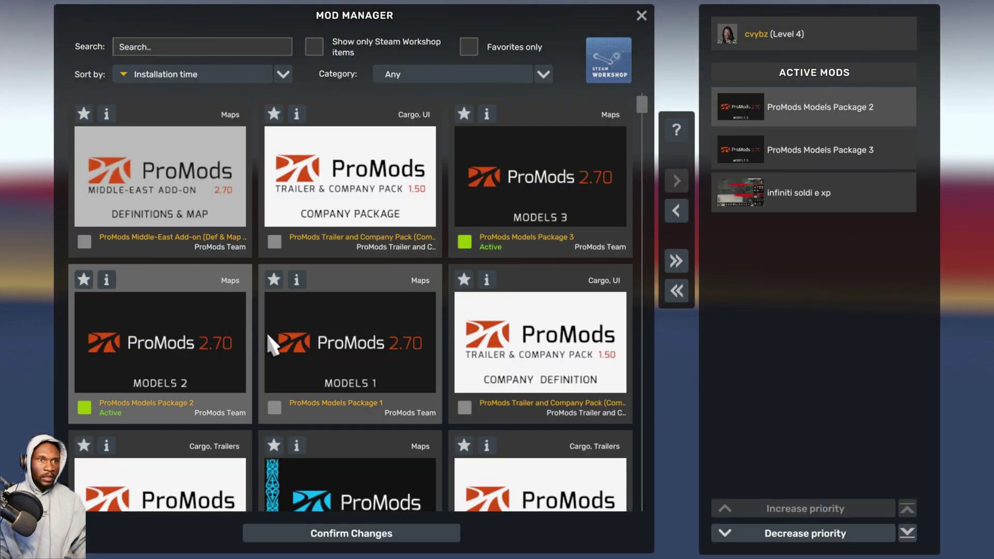
{"action": "double_click", "coordinate": [328, 344]}
{"action": "scroll", "coordinate": [362, 311], "scroll_direction": "down", "scroll_amount": 3}
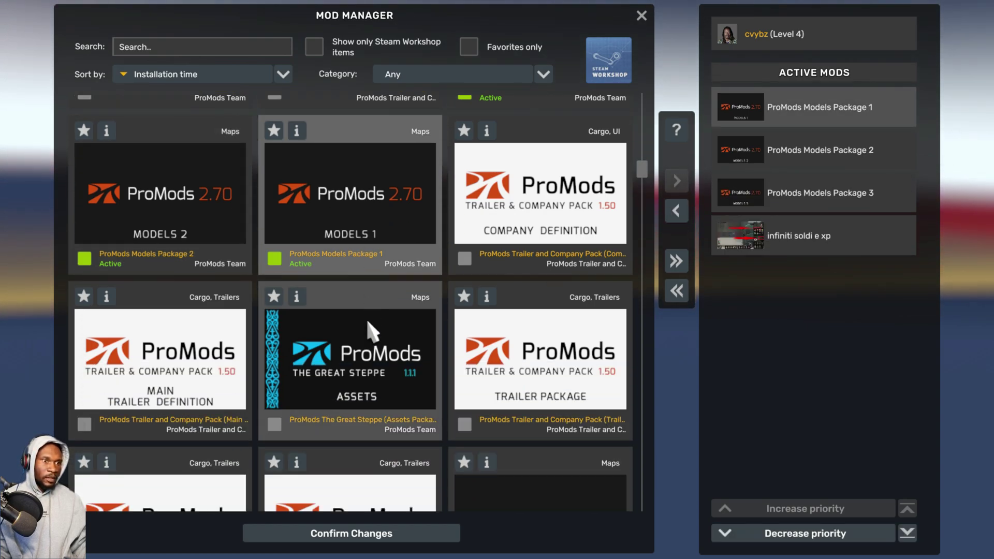
{"action": "scroll", "coordinate": [370, 332], "scroll_direction": "down", "scroll_amount": 2}
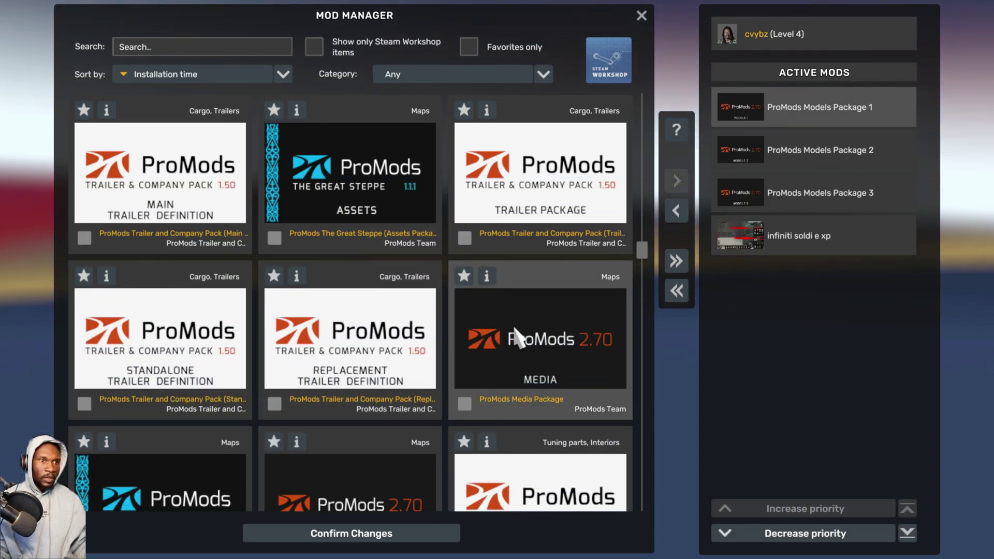
{"action": "double_click", "coordinate": [515, 338]}
{"action": "scroll", "coordinate": [516, 338], "scroll_direction": "down", "scroll_amount": 1}
{"action": "scroll", "coordinate": [517, 339], "scroll_direction": "down", "scroll_amount": 1}
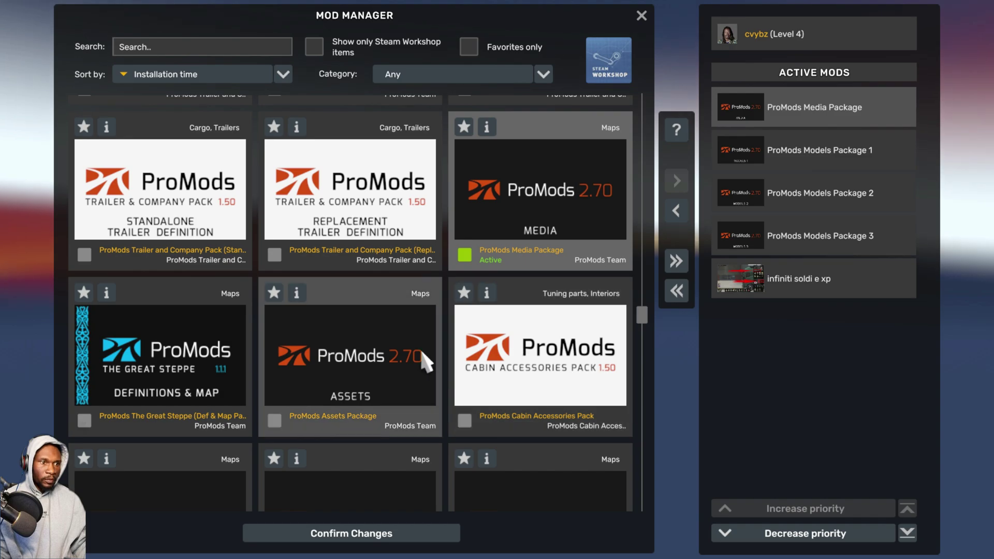
{"action": "double_click", "coordinate": [381, 355]}
Activate the ProMods Definition, DLC Support and Map packages.
{"action": "scroll", "coordinate": [442, 343], "scroll_direction": "down", "scroll_amount": 2}
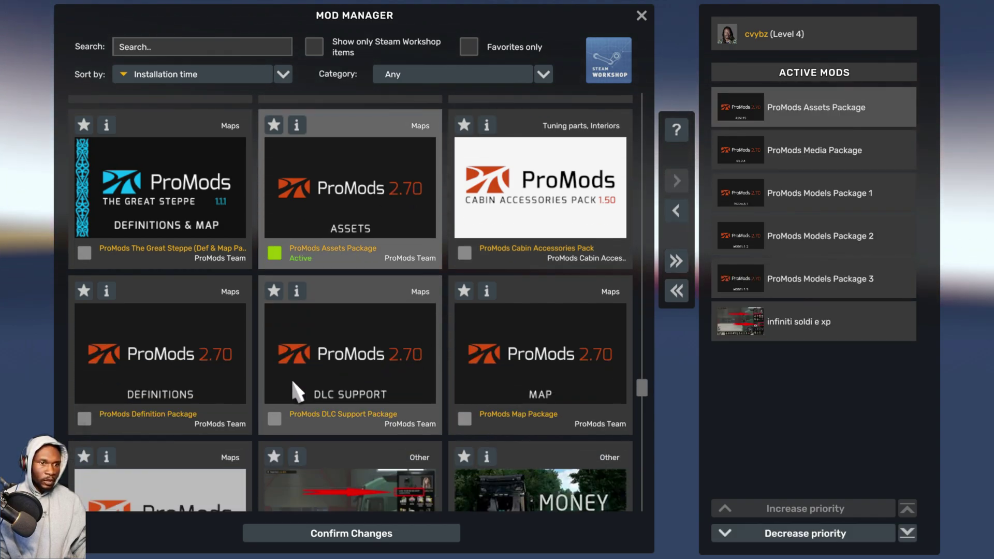
{"action": "double_click", "coordinate": [210, 352]}
{"action": "double_click", "coordinate": [332, 365]}
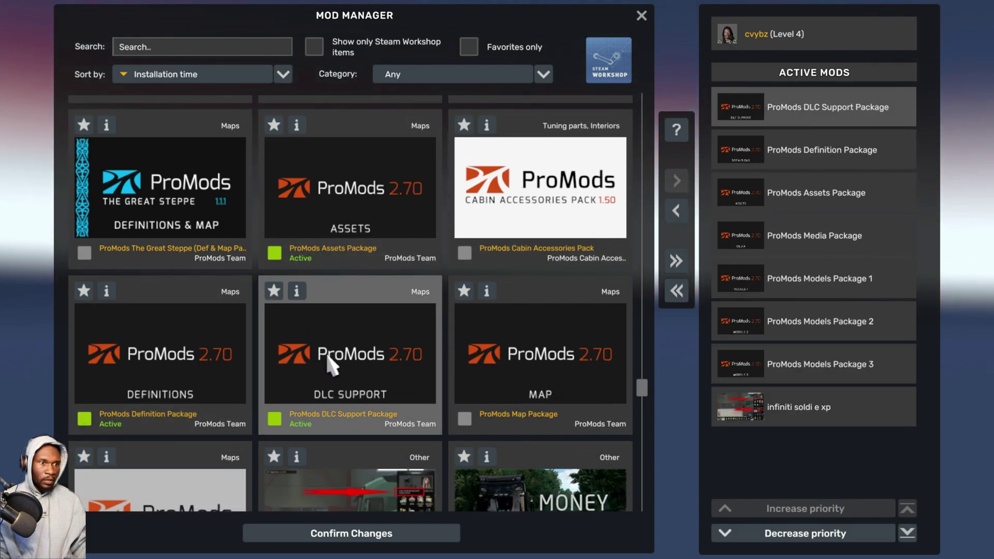
{"action": "double_click", "coordinate": [510, 365]}
Raise DLC Support and Definition above the Map package in the active mods.
{"action": "scroll", "coordinate": [510, 365], "scroll_direction": "up", "scroll_amount": 5}
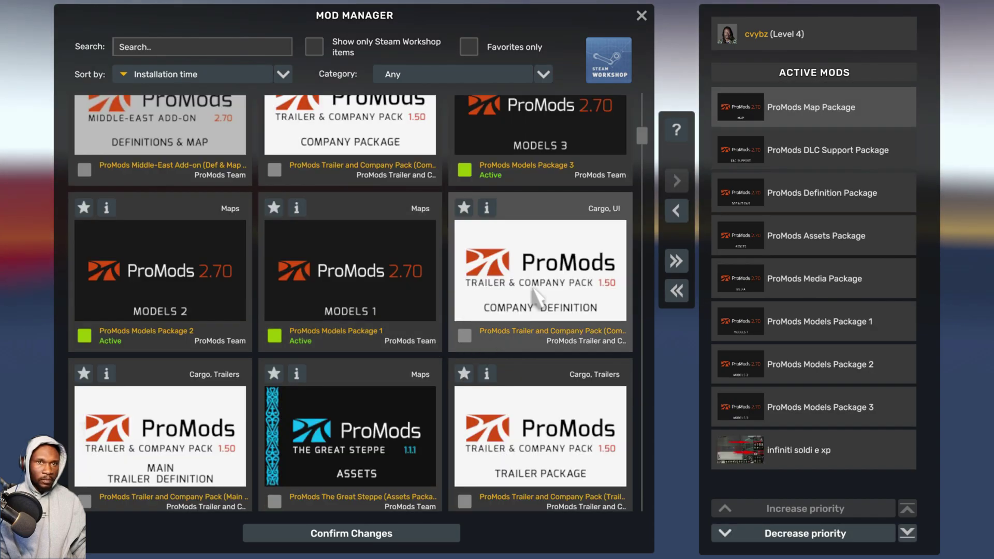
{"action": "left_click", "coordinate": [807, 150]}
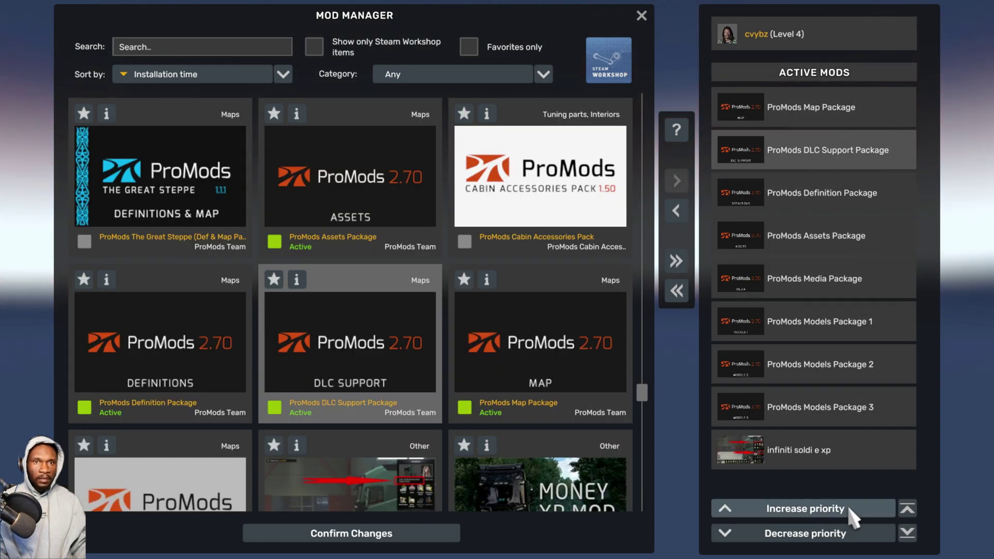
{"action": "left_click", "coordinate": [735, 507]}
{"action": "left_click", "coordinate": [808, 192]}
{"action": "left_click", "coordinate": [735, 509]}
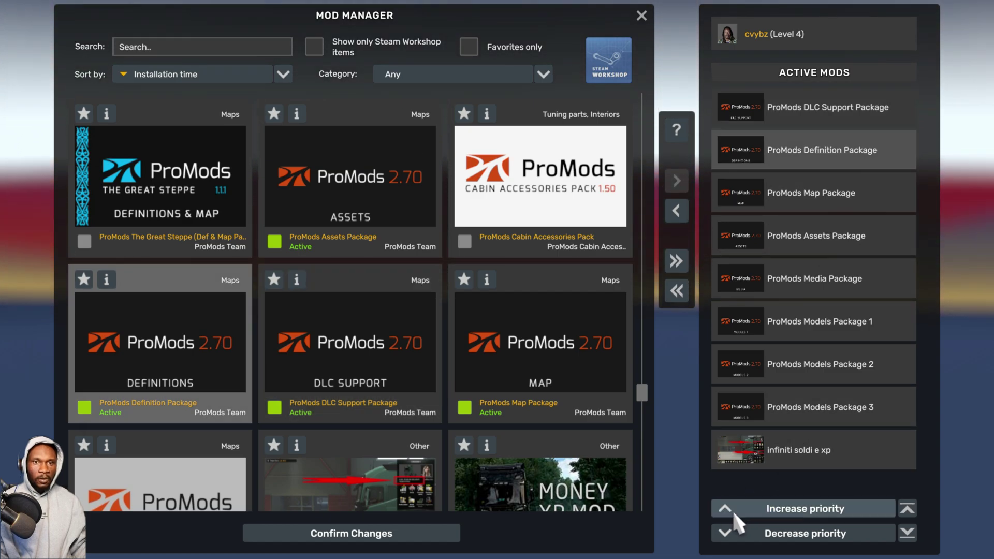
Move Models Packages 1–3 above Media and Assets, then Media above Assets.
{"action": "left_click", "coordinate": [818, 321]}
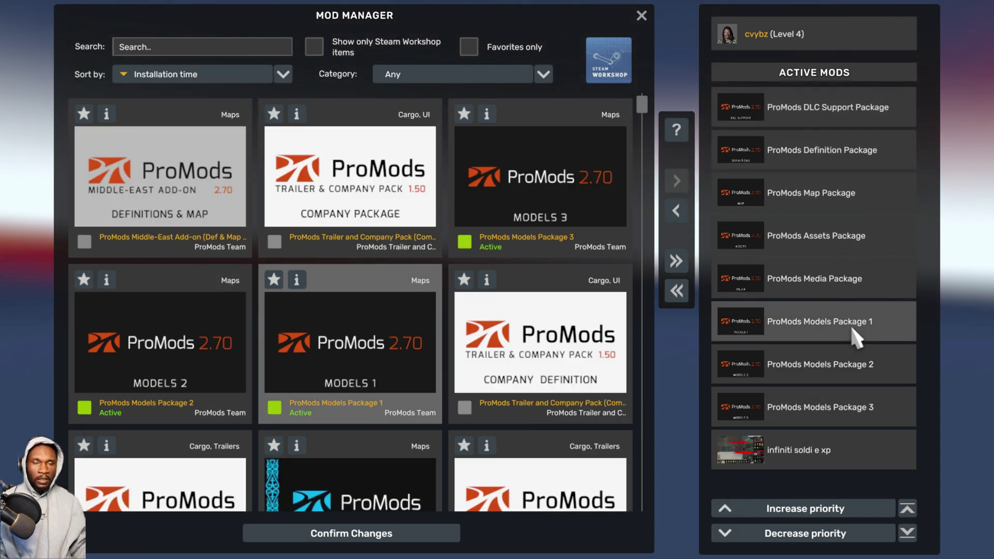
{"action": "left_click", "coordinate": [725, 510]}
{"action": "left_click", "coordinate": [725, 510]}
{"action": "left_click", "coordinate": [818, 365]}
{"action": "left_click", "coordinate": [725, 509]}
{"action": "left_click", "coordinate": [724, 510]}
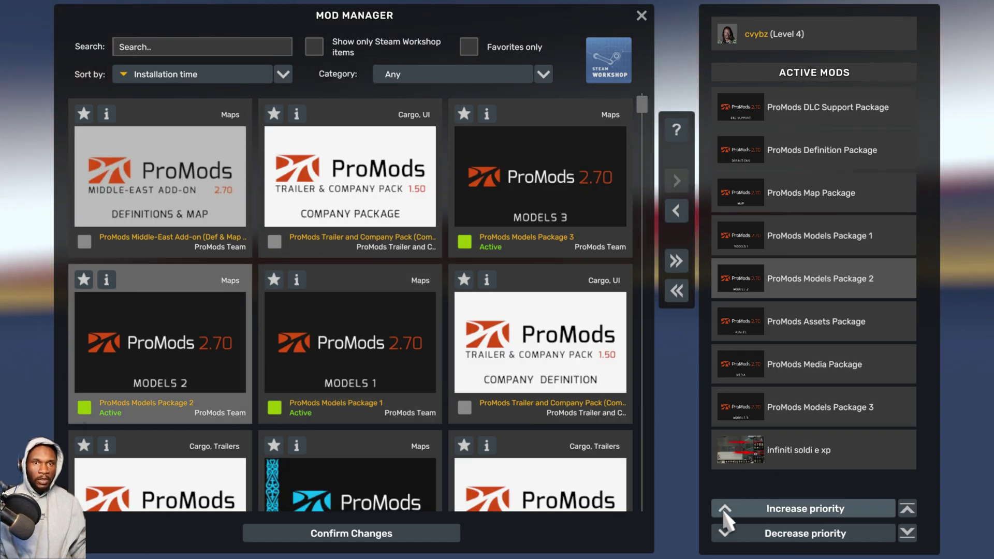
{"action": "left_click", "coordinate": [818, 408]}
{"action": "left_click", "coordinate": [724, 510]}
{"action": "left_click", "coordinate": [725, 510]}
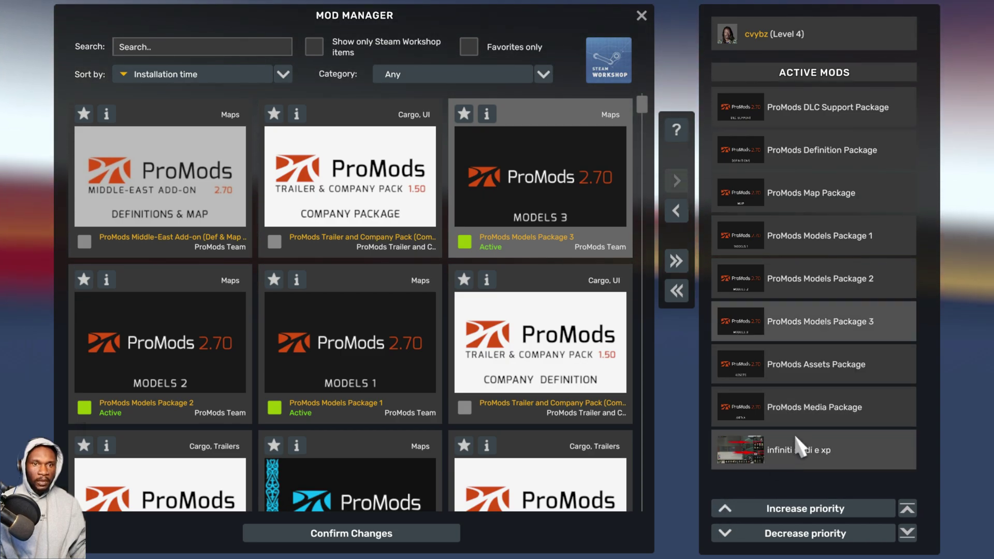
{"action": "left_click", "coordinate": [807, 408]}
{"action": "left_click", "coordinate": [725, 510]}
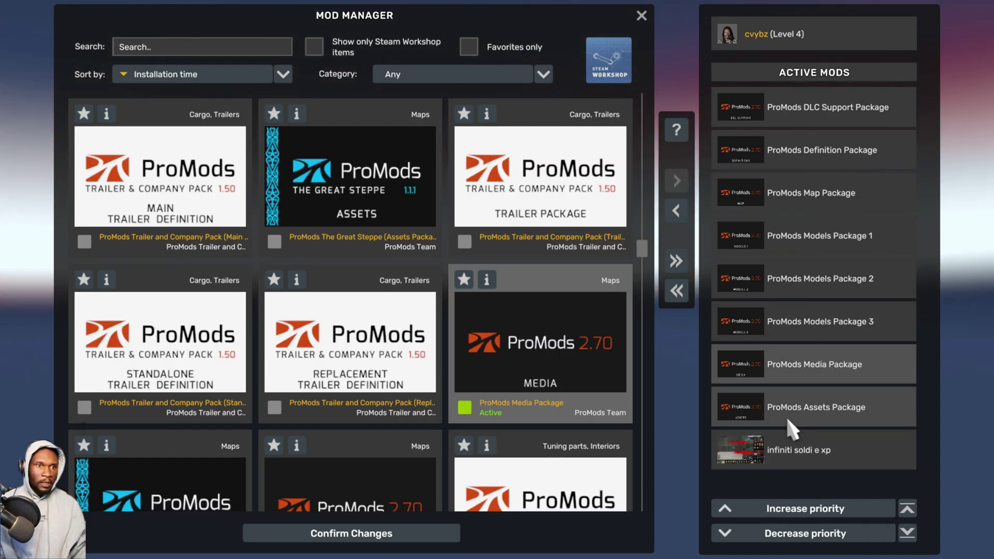
Apply the new mod load order, continue the saved game, and dismiss the game-change notice.
{"action": "left_click", "coordinate": [399, 536]}
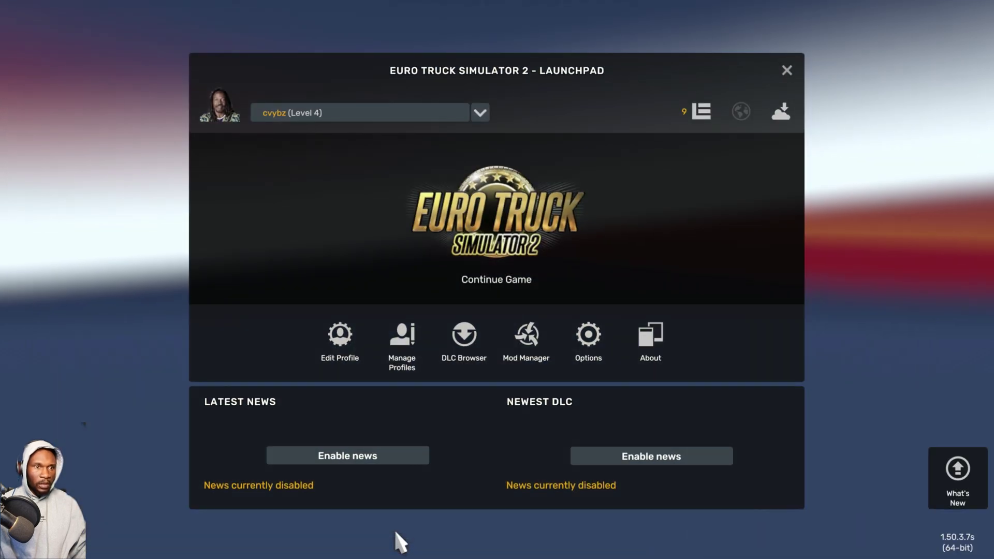
{"action": "left_click", "coordinate": [501, 280]}
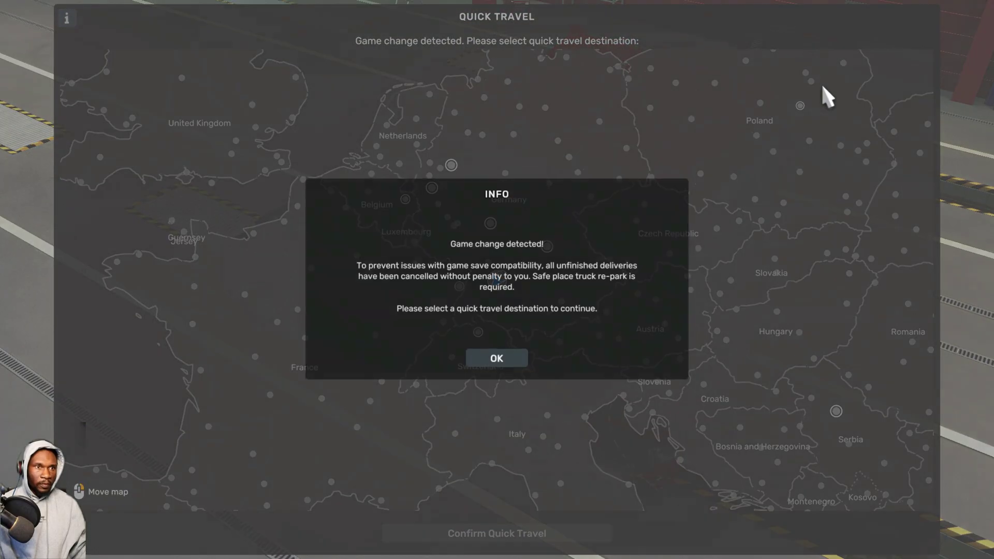
{"action": "left_click", "coordinate": [504, 362]}
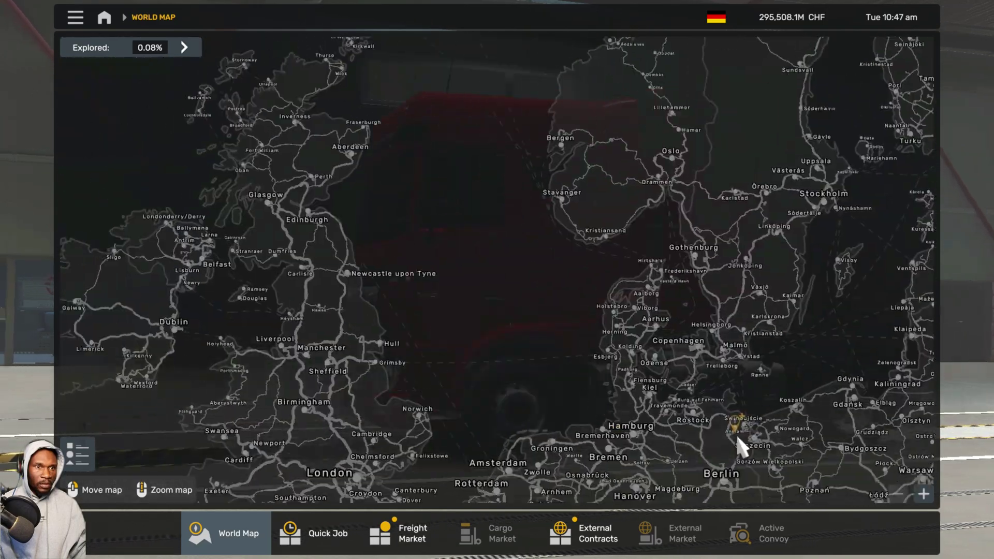
{"action": "left_click_drag", "start_coordinate": [740, 445], "coordinate": [438, 343]}
Close the Quick Travel map, start driving, and switch to the outside camera behind the truck.
{"action": "key", "text": "Escape"}
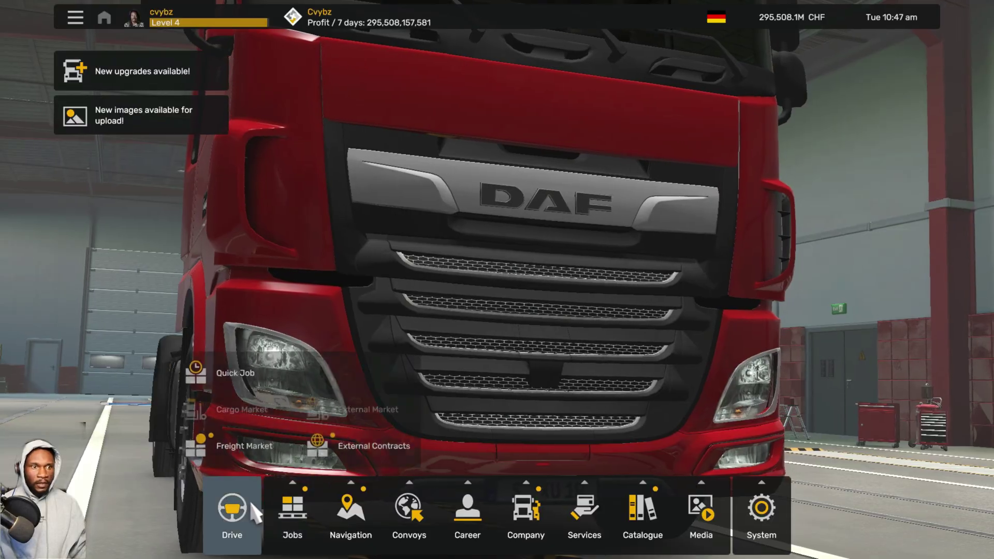
{"action": "left_click", "coordinate": [270, 510]}
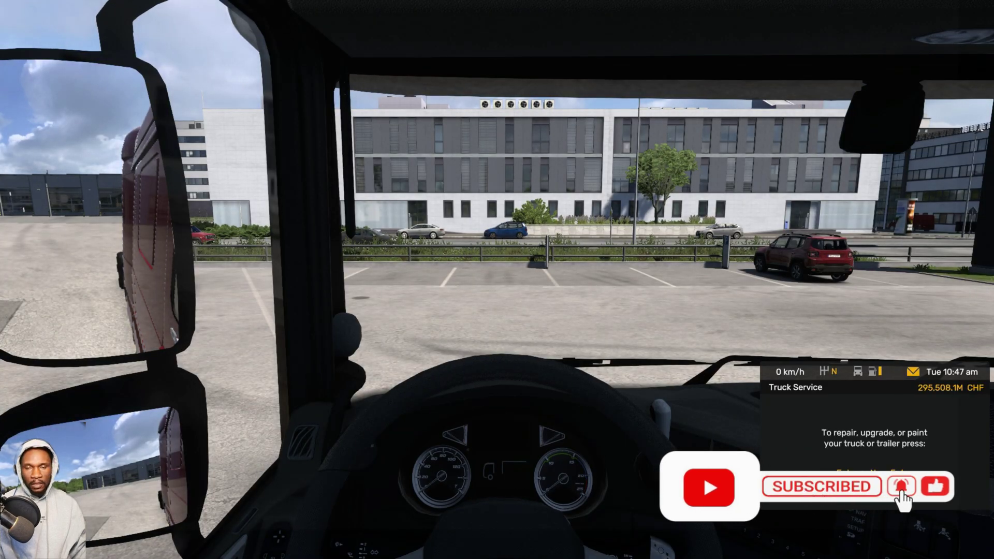
{"action": "key", "text": "2"}
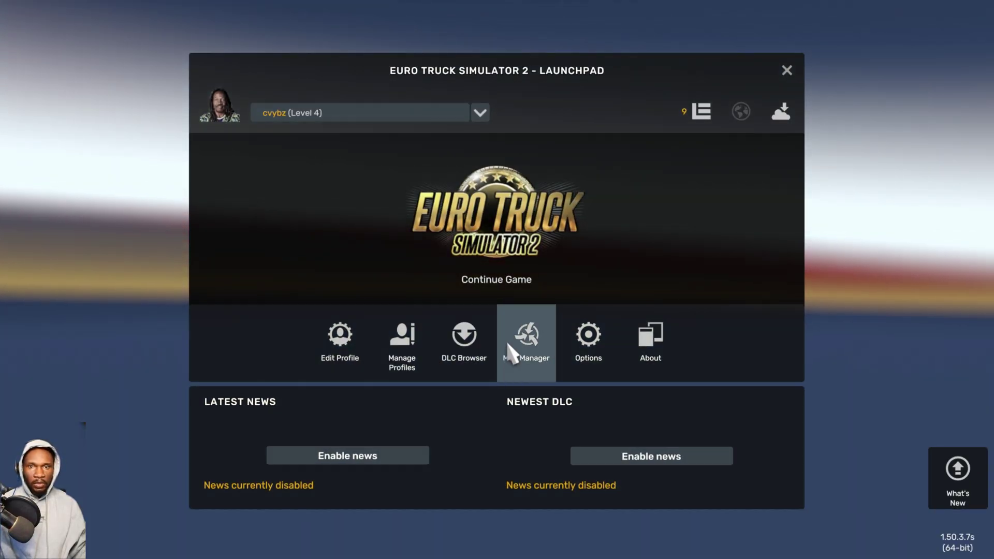
Activate Great Steppe Assets and Def & Map, raise Assets above Def & Map, and confirm.
{"action": "left_click", "coordinate": [529, 339]}
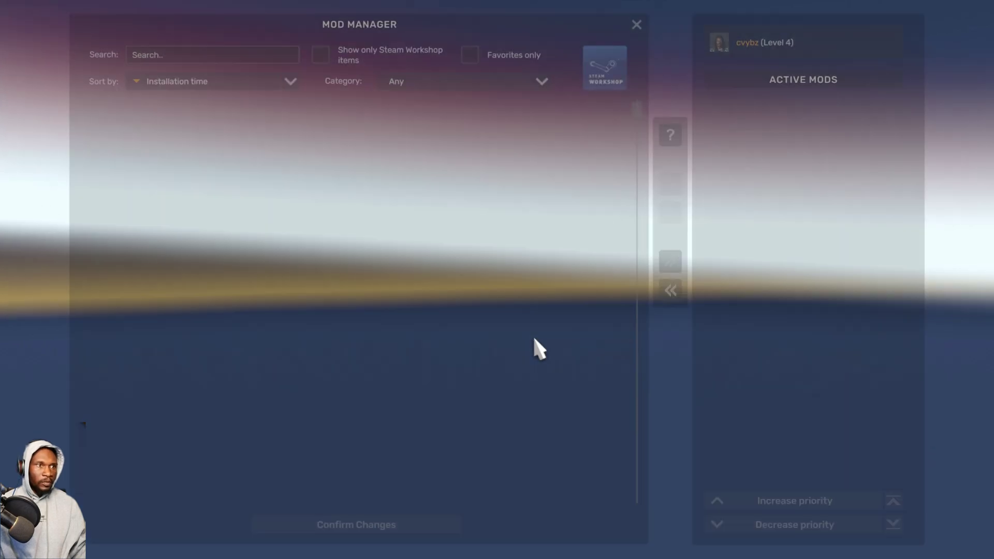
{"action": "scroll", "coordinate": [546, 300], "scroll_direction": "down", "scroll_amount": 6}
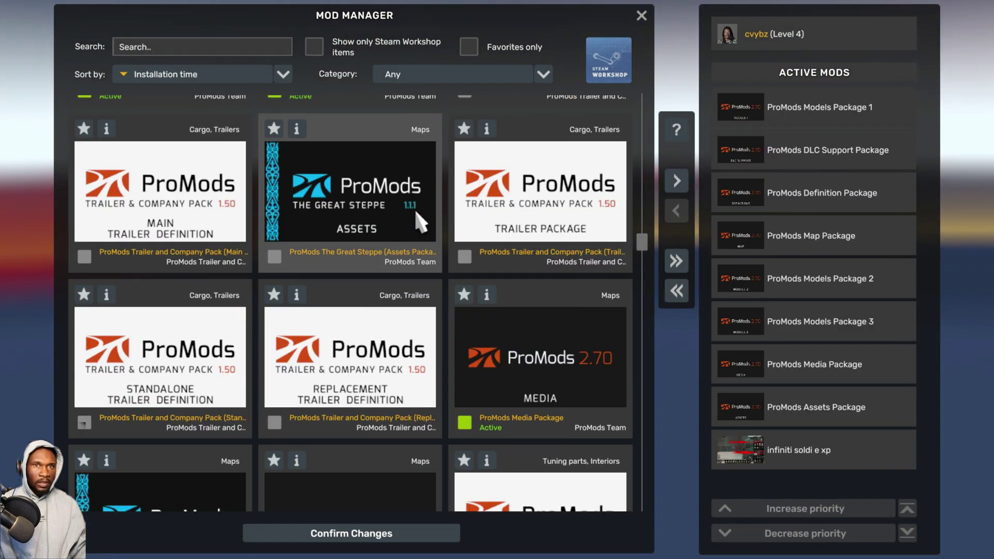
{"action": "double_click", "coordinate": [414, 207]}
{"action": "scroll", "coordinate": [337, 207], "scroll_direction": "down", "scroll_amount": 3}
{"action": "double_click", "coordinate": [209, 347]}
{"action": "left_click_drag", "start_coordinate": [797, 109], "coordinate": [857, 323]}
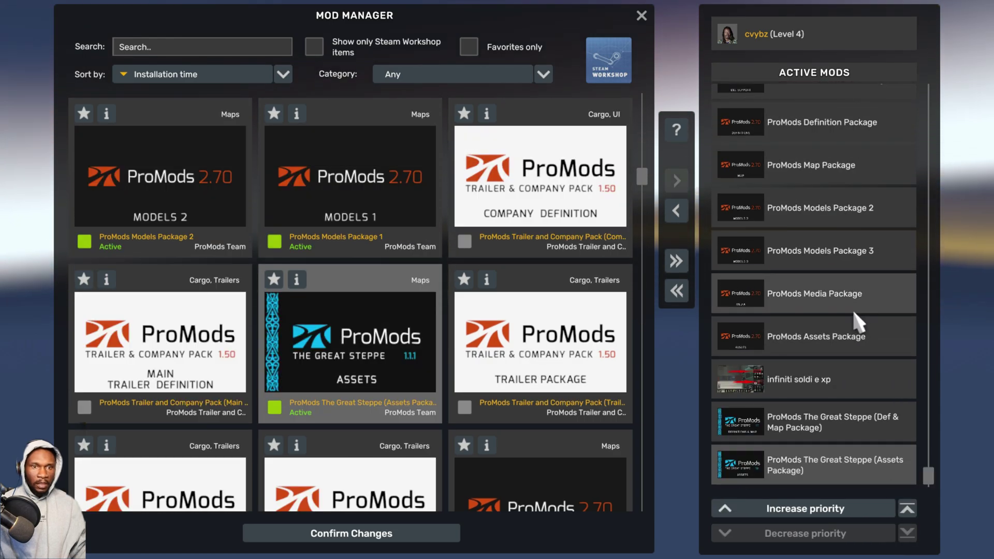
{"action": "left_click", "coordinate": [805, 510]}
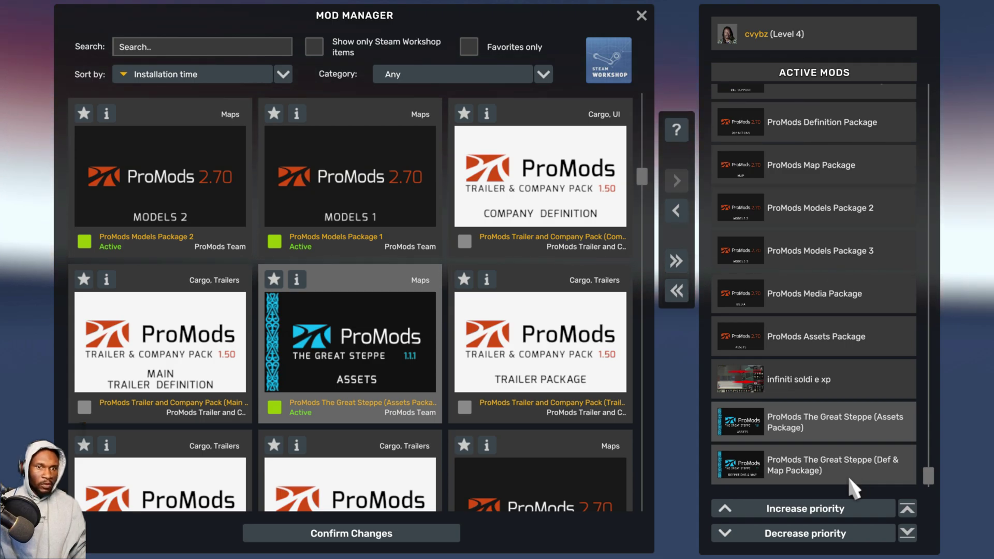
{"action": "left_click", "coordinate": [379, 536]}
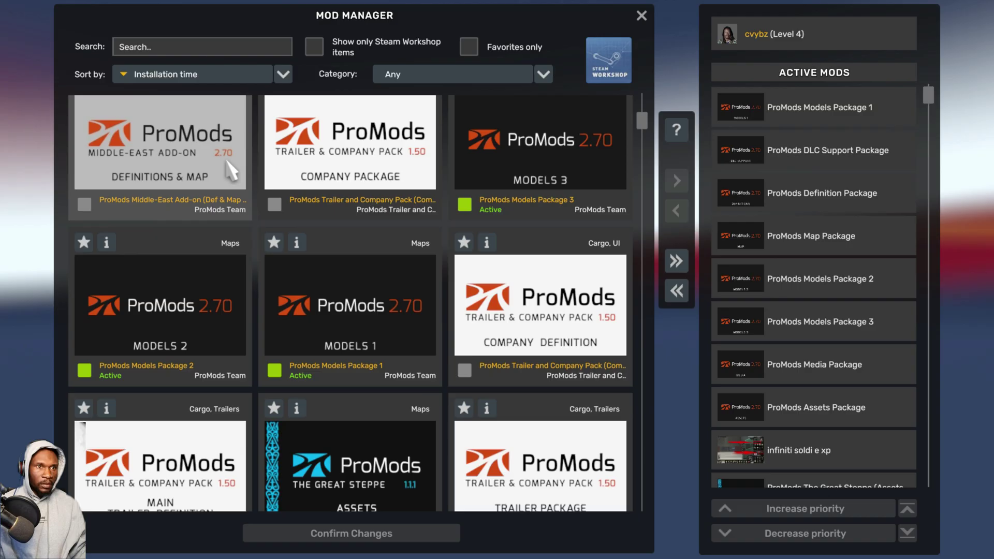
Activate Middle-East Add-on Assets and place it below its Def & Map package.
{"action": "scroll", "coordinate": [252, 207], "scroll_direction": "down", "scroll_amount": 15}
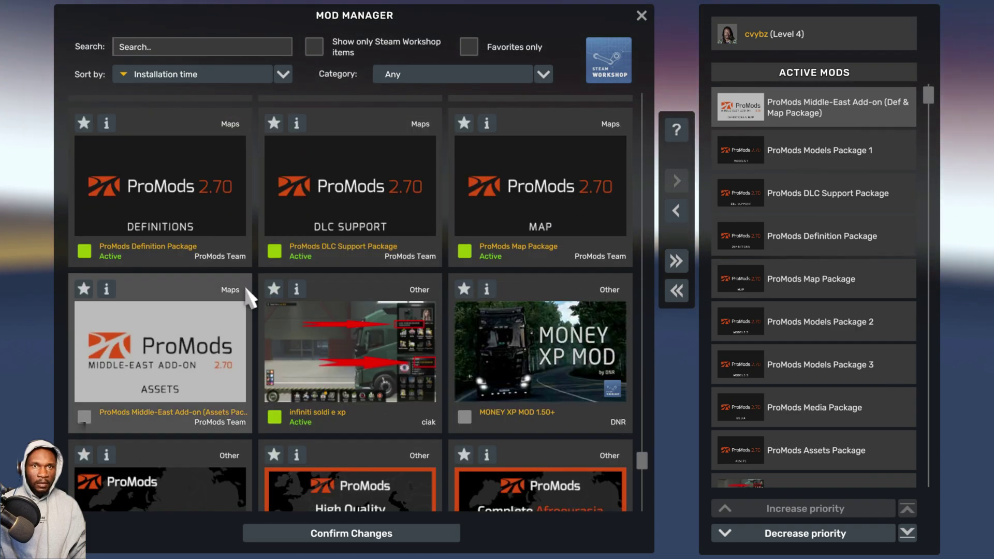
{"action": "double_click", "coordinate": [247, 291]}
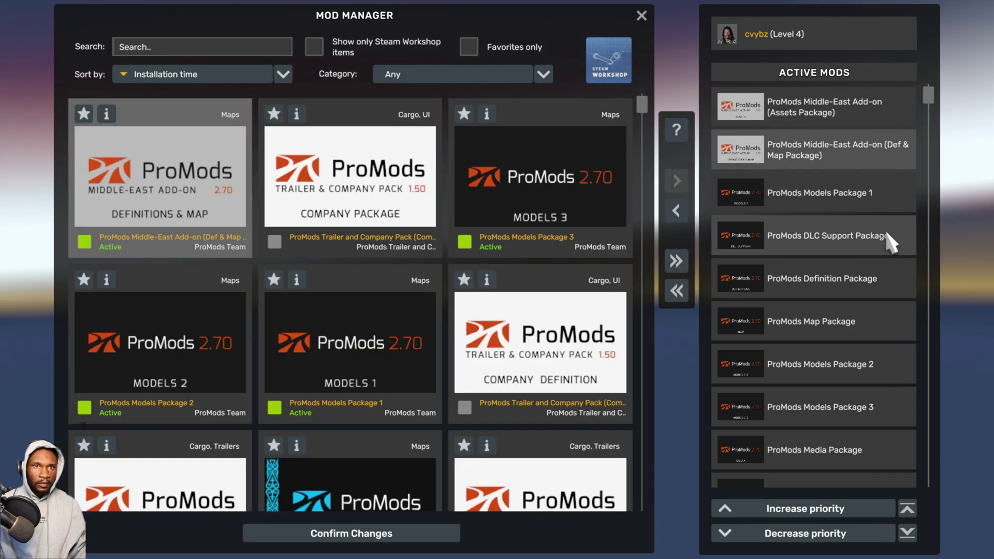
{"action": "left_click", "coordinate": [751, 533]}
Apply the Middle-East changes, then activate the trailer pack's Company Package, Company Definition and Trailer Package.
{"action": "left_click", "coordinate": [290, 534]}
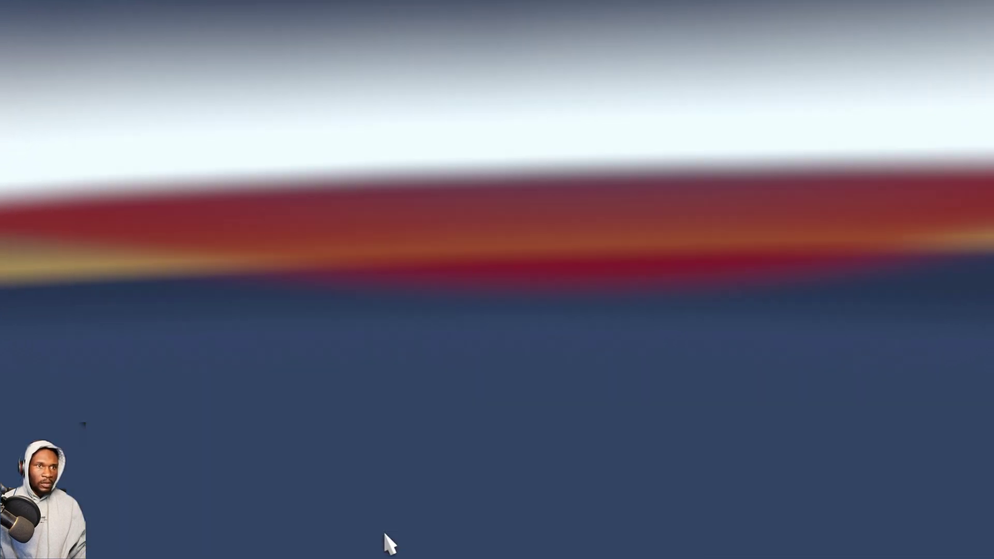
{"action": "left_click", "coordinate": [539, 344]}
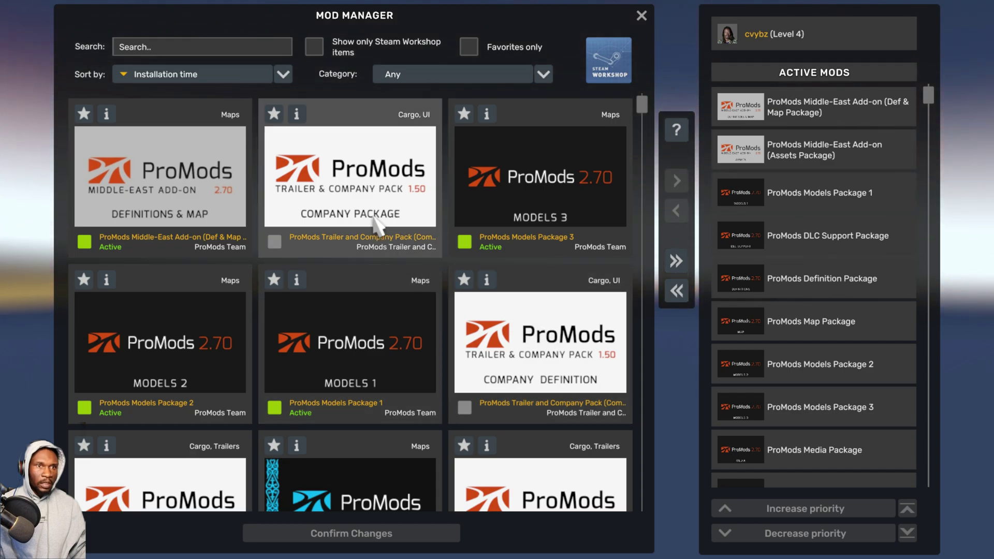
{"action": "double_click", "coordinate": [390, 231]}
{"action": "scroll", "coordinate": [391, 233], "scroll_direction": "down", "scroll_amount": 5}
{"action": "double_click", "coordinate": [466, 262]}
{"action": "double_click", "coordinate": [517, 303]}
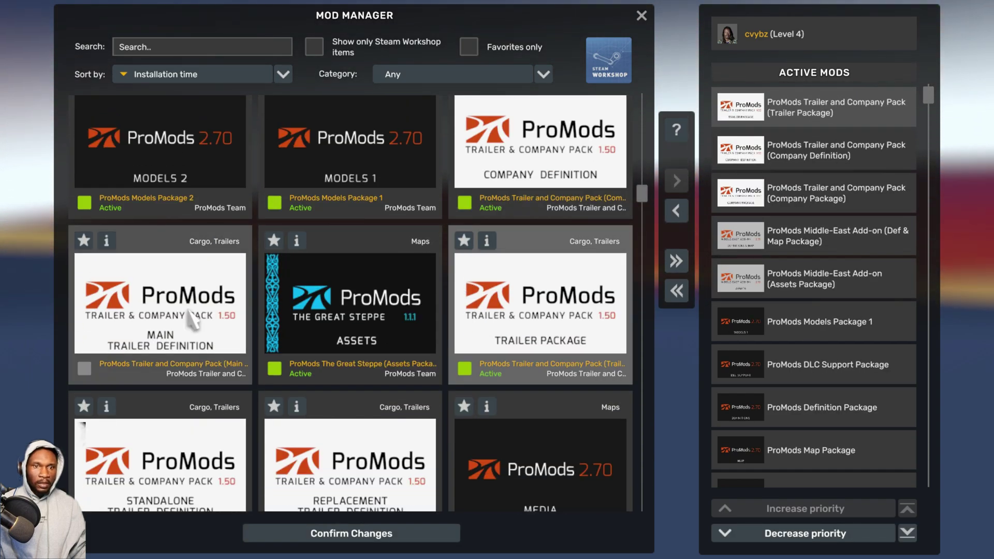
Activate the Main, Standalone and Replacement Trailer Definitions.
{"action": "double_click", "coordinate": [217, 326]}
{"action": "scroll", "coordinate": [217, 342], "scroll_direction": "down", "scroll_amount": 3}
{"action": "double_click", "coordinate": [218, 356]}
{"action": "double_click", "coordinate": [370, 396]}
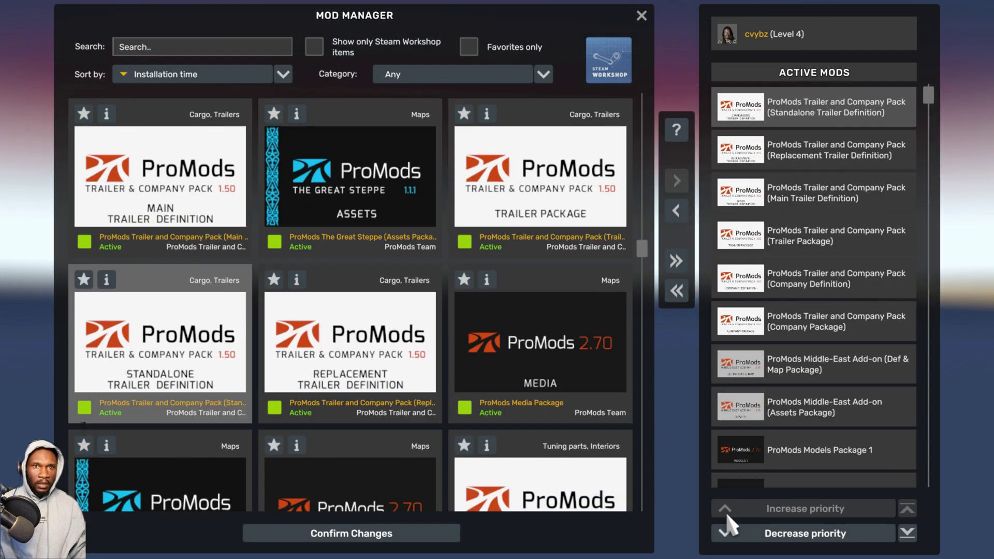
{"action": "scroll", "coordinate": [371, 363], "scroll_direction": "down", "scroll_amount": 1}
Raise Main Trailer Definition, Trailer Package, Company Definition and Company Package, then confirm the order.
{"action": "left_click", "coordinate": [735, 192]}
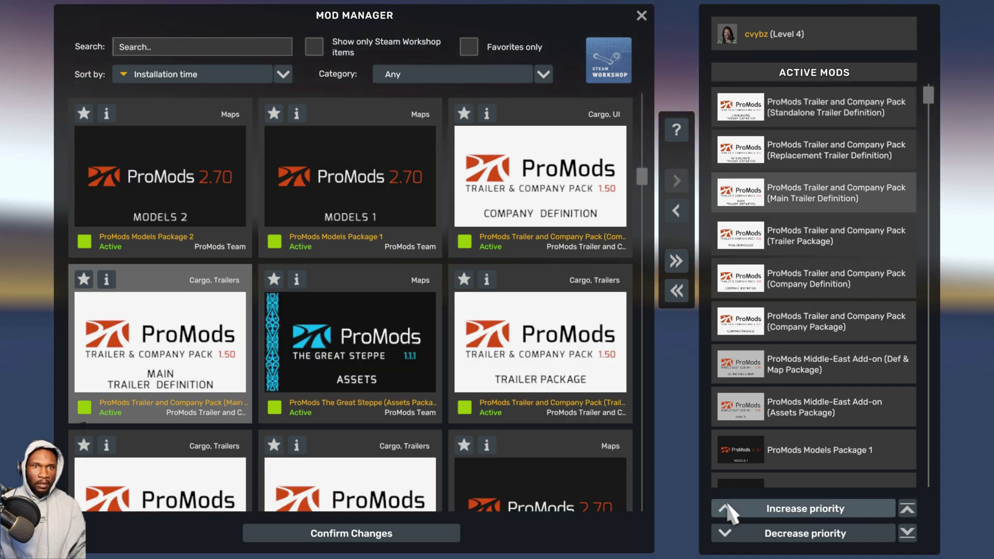
{"action": "left_click", "coordinate": [727, 510]}
{"action": "left_click", "coordinate": [725, 238]}
{"action": "left_click", "coordinate": [727, 510]}
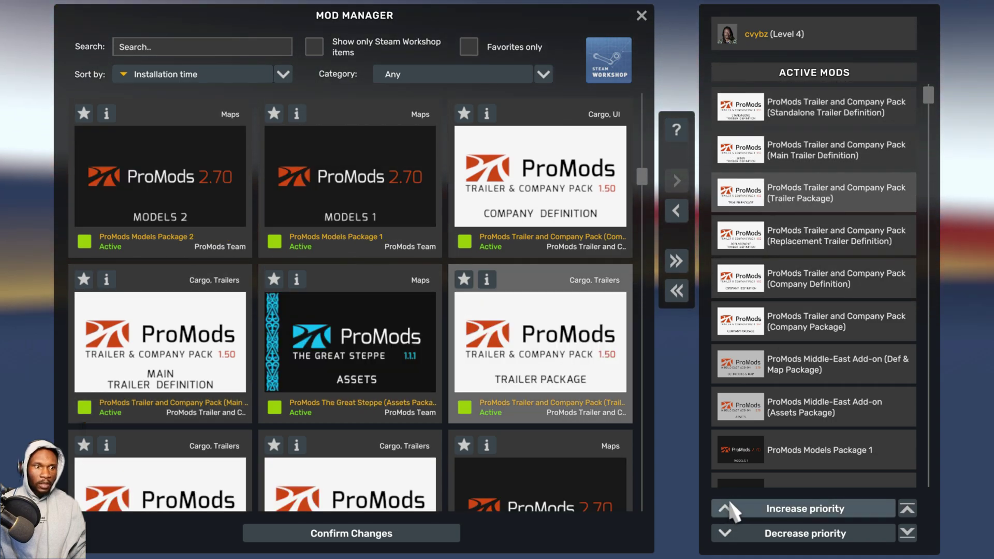
{"action": "left_click", "coordinate": [735, 280]}
{"action": "left_click", "coordinate": [729, 510]}
{"action": "left_click", "coordinate": [735, 321]}
{"action": "left_click", "coordinate": [730, 510]}
{"action": "scroll", "coordinate": [812, 363], "scroll_direction": "down", "scroll_amount": 1}
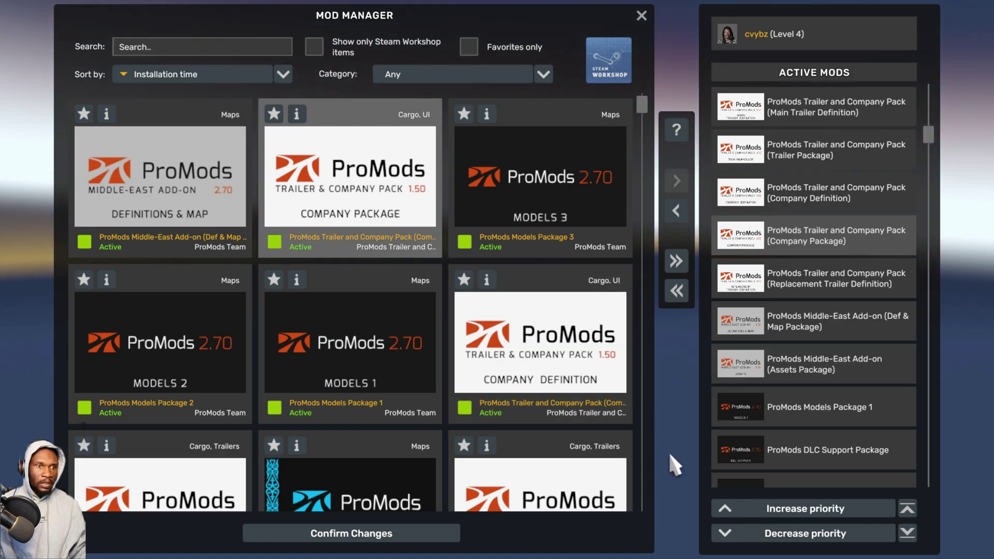
{"action": "left_click", "coordinate": [448, 525]}
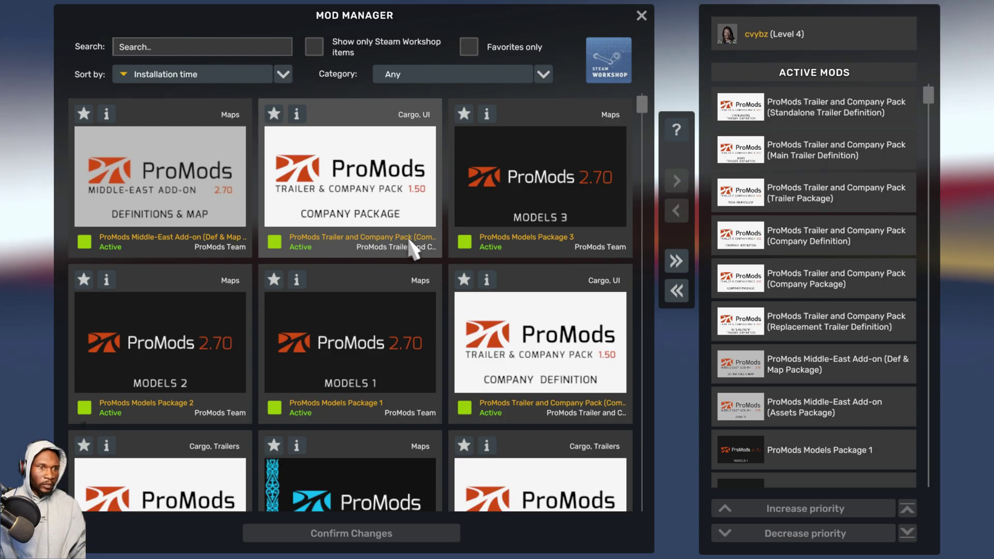
Activate the ProMods Cabin Accessories Pack so it tops the active mods list.
{"action": "scroll", "coordinate": [388, 229], "scroll_direction": "down", "scroll_amount": 5}
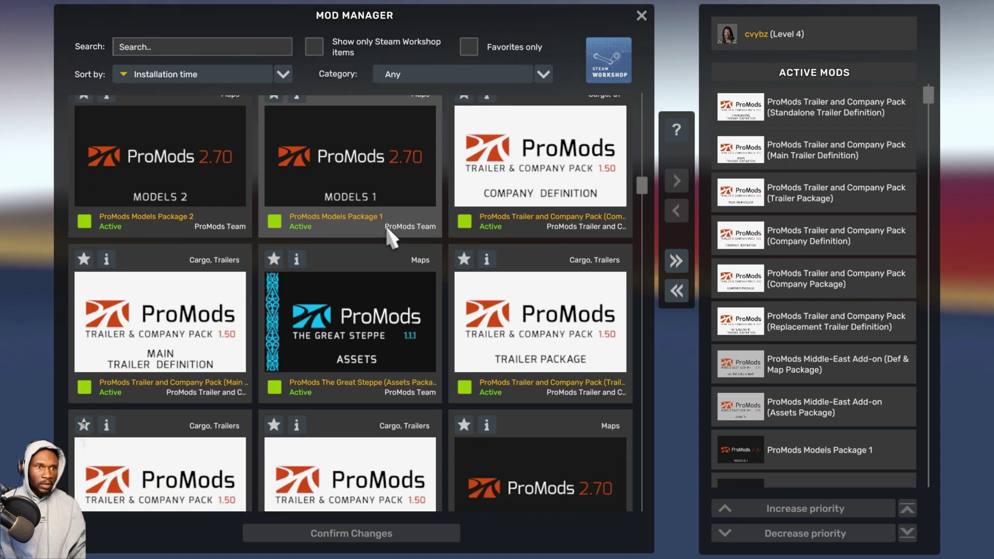
{"action": "scroll", "coordinate": [392, 238], "scroll_direction": "down", "scroll_amount": 5}
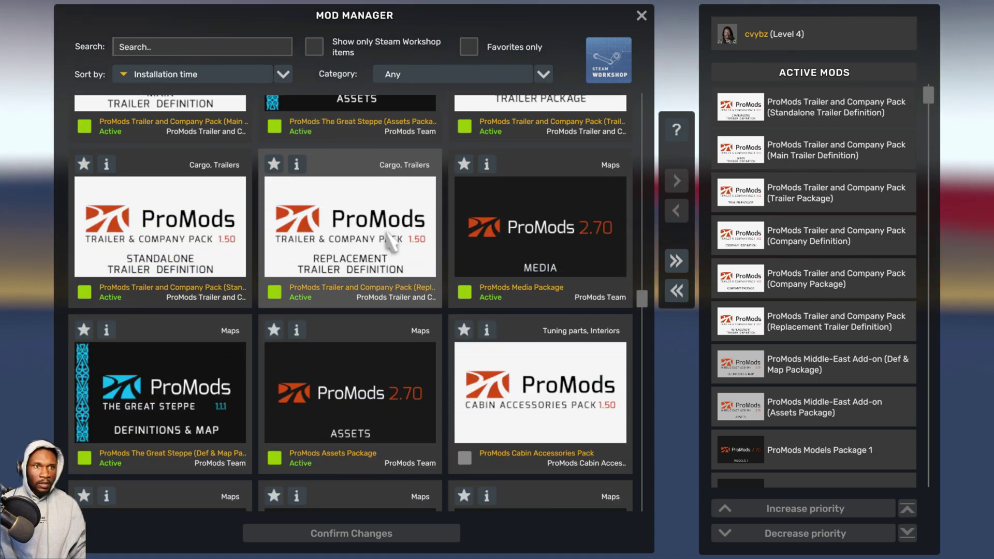
{"action": "scroll", "coordinate": [392, 240], "scroll_direction": "down", "scroll_amount": 2}
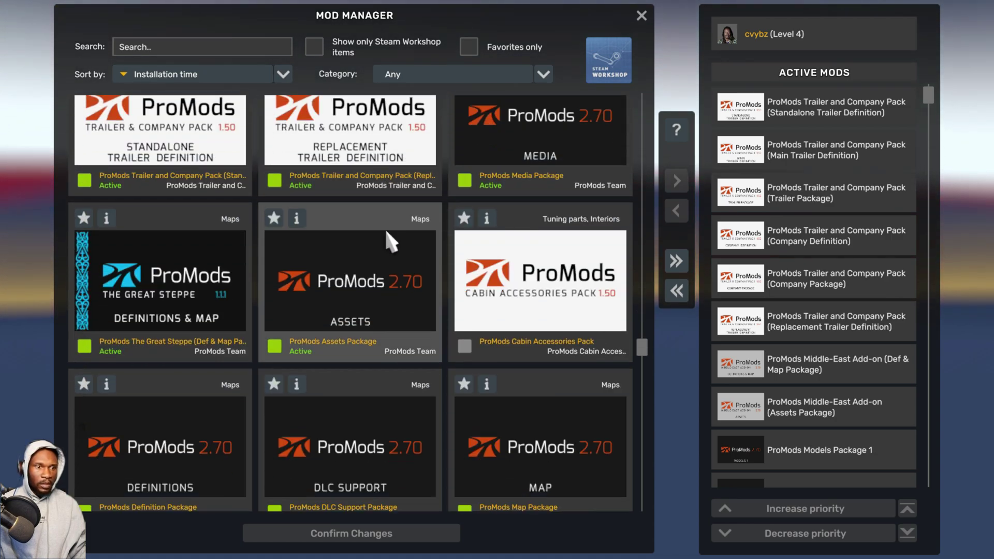
{"action": "double_click", "coordinate": [515, 282]}
{"action": "scroll", "coordinate": [515, 284], "scroll_direction": "down", "scroll_amount": 7}
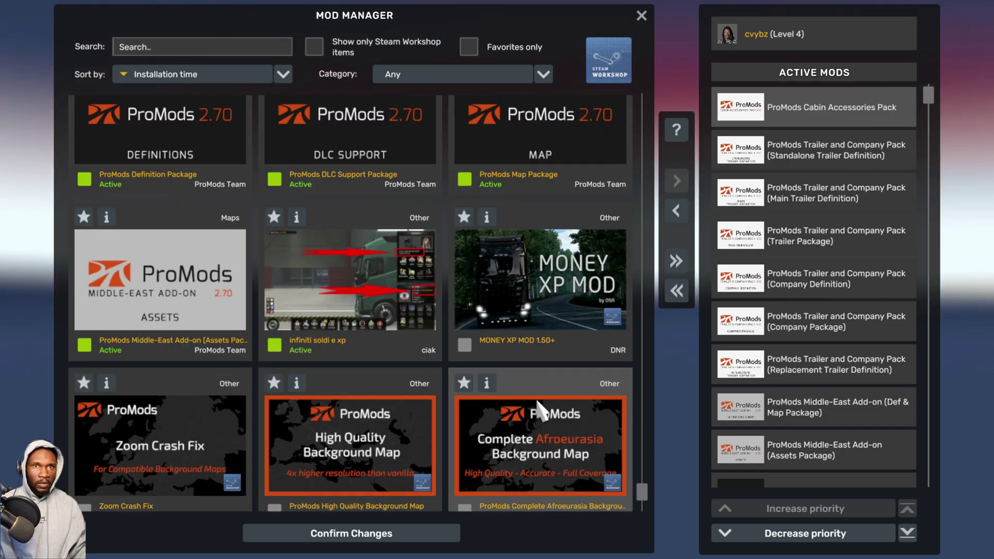
Confirm the Cabin Accessories activation and verify the order: Cabin Accessories, Standalone, Main, Trailer Package, Company Definition, Company Package, Replacement.
{"action": "left_click", "coordinate": [429, 529]}
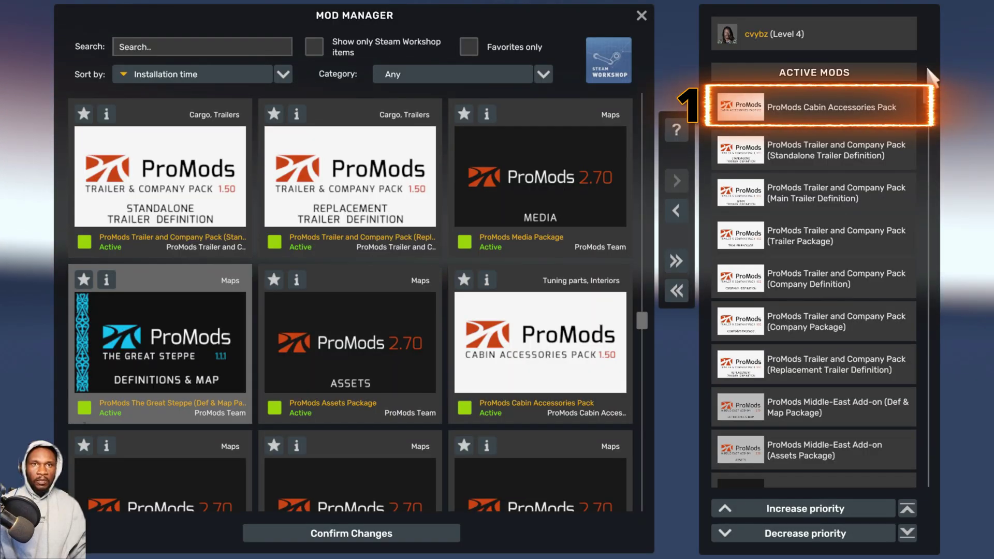
{"action": "left_click", "coordinate": [844, 112]}
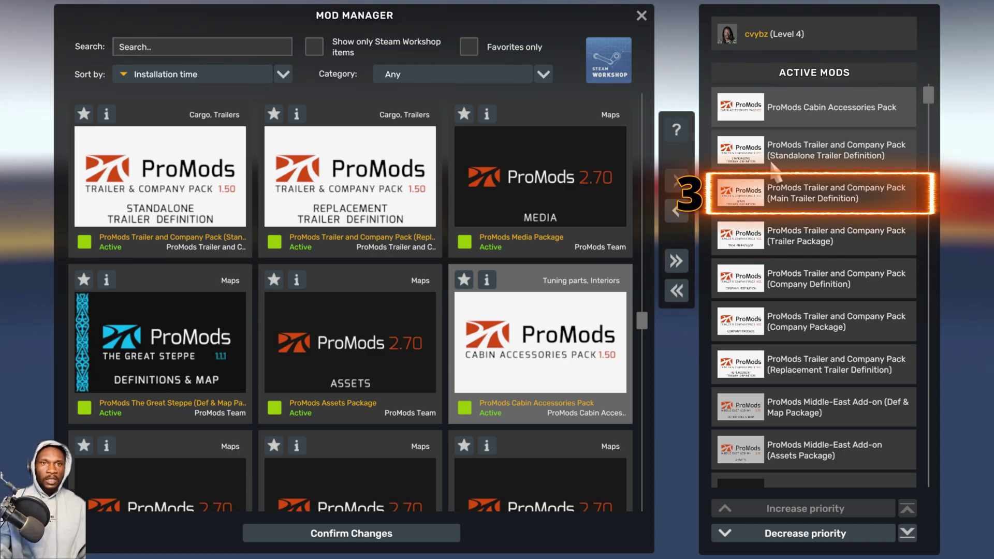
{"action": "left_click", "coordinate": [822, 198]}
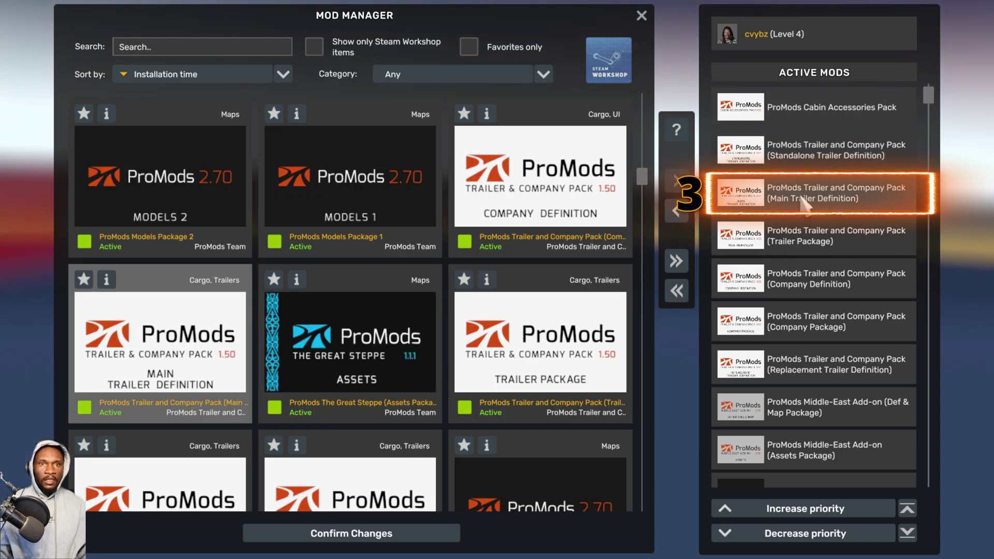
{"action": "left_click", "coordinate": [807, 244]}
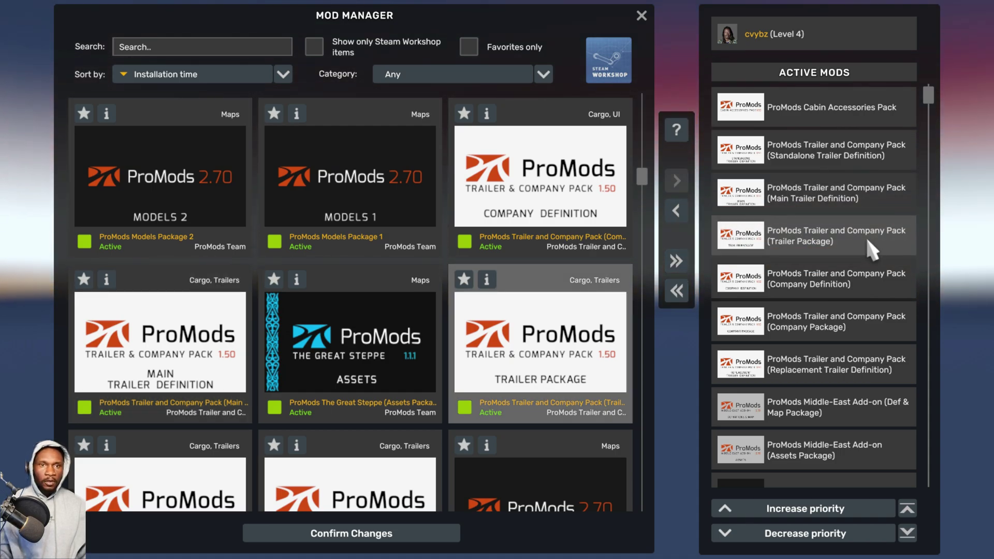
{"action": "left_click", "coordinate": [800, 279]}
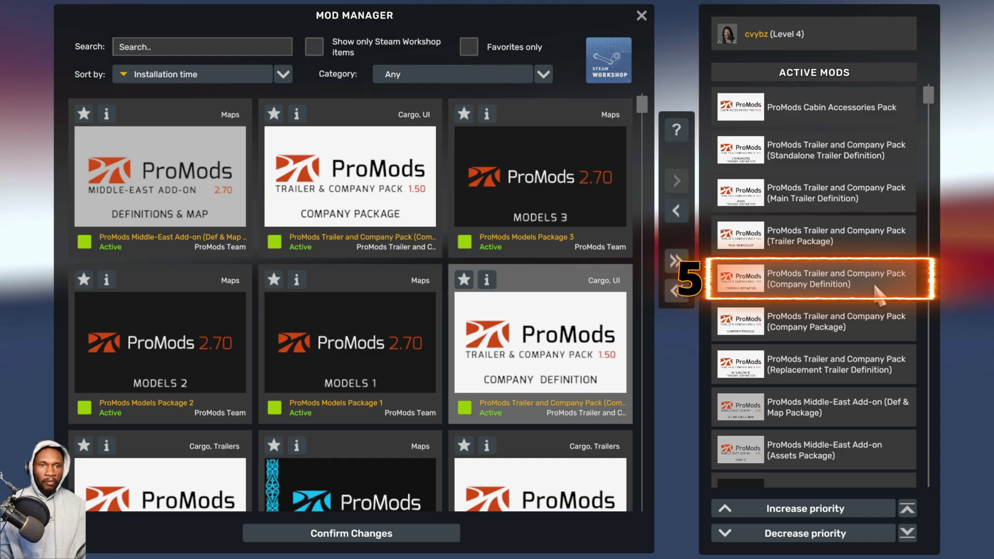
{"action": "left_click", "coordinate": [842, 331]}
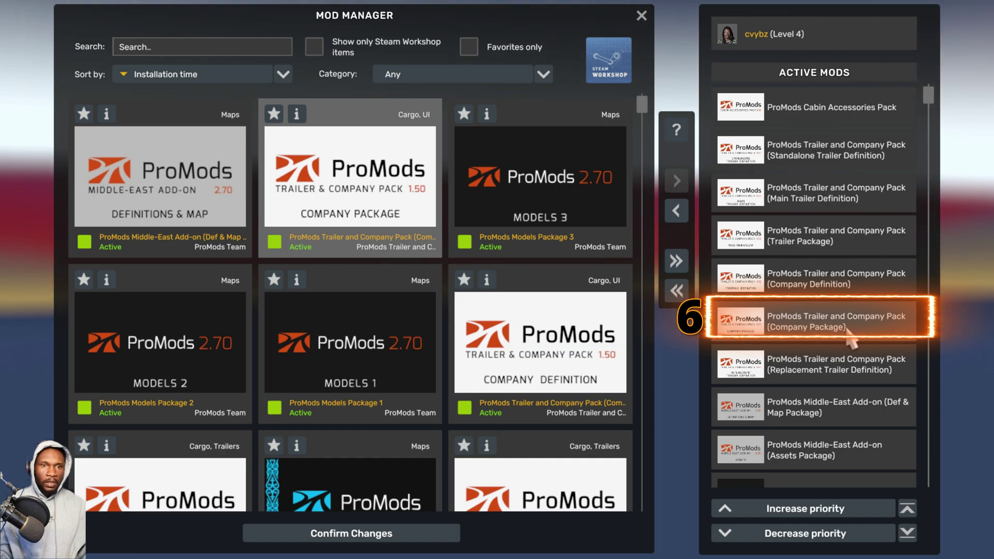
{"action": "left_click", "coordinate": [829, 371]}
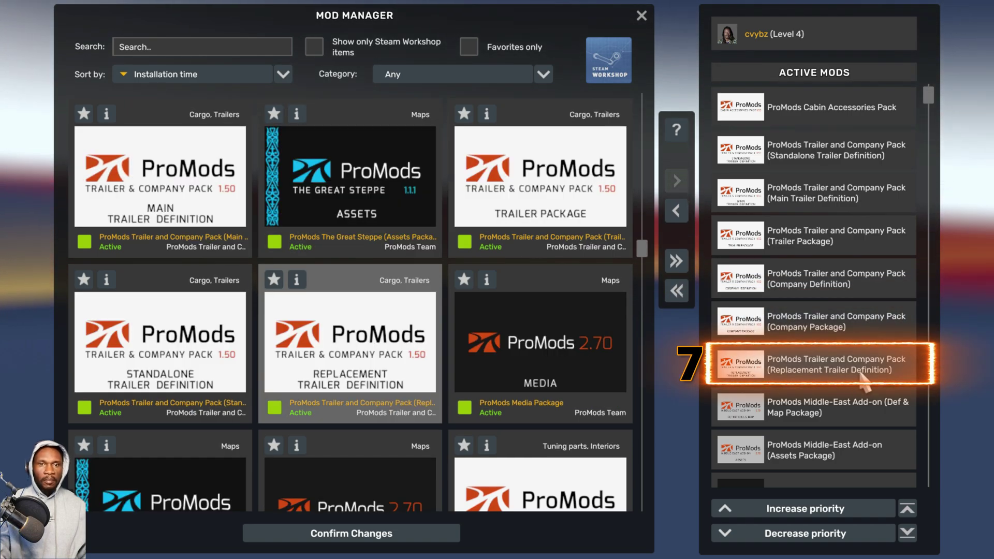